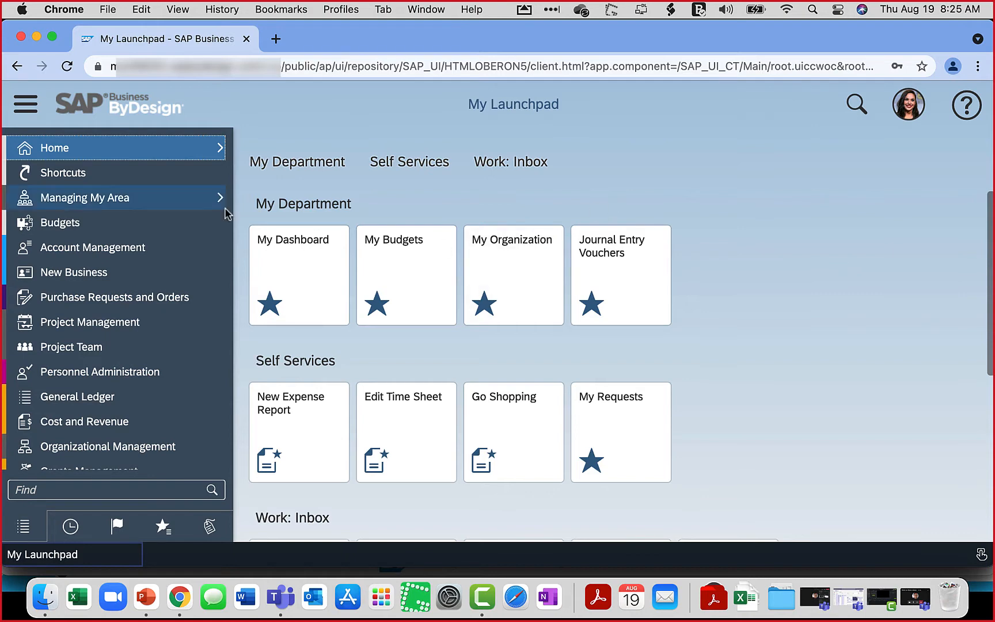
- Open the approved Operations Budget from the budgets list for editing, after checking the available list views
left_click(201, 222)
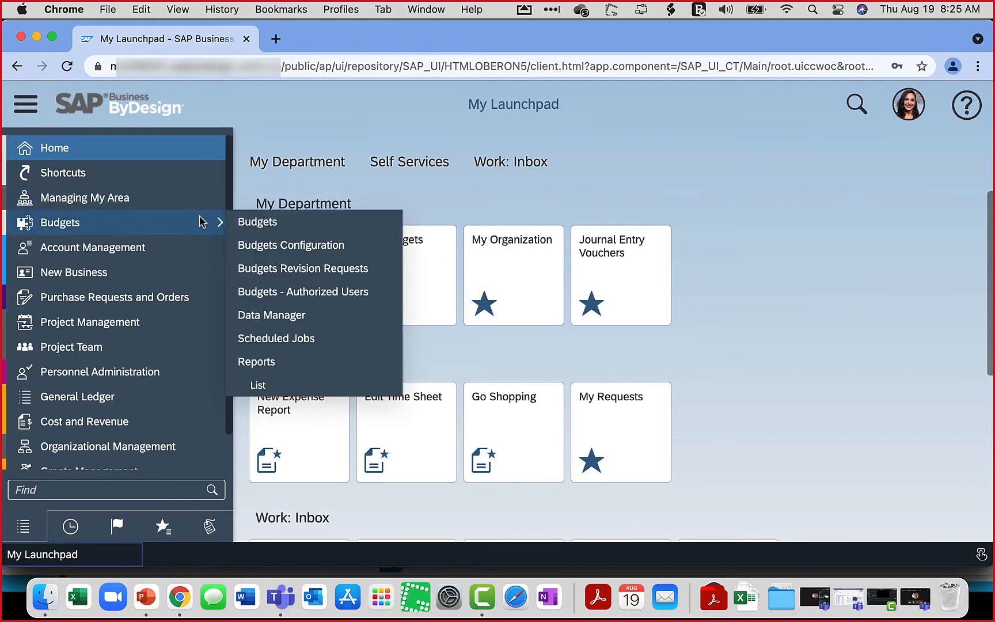
left_click(249, 224)
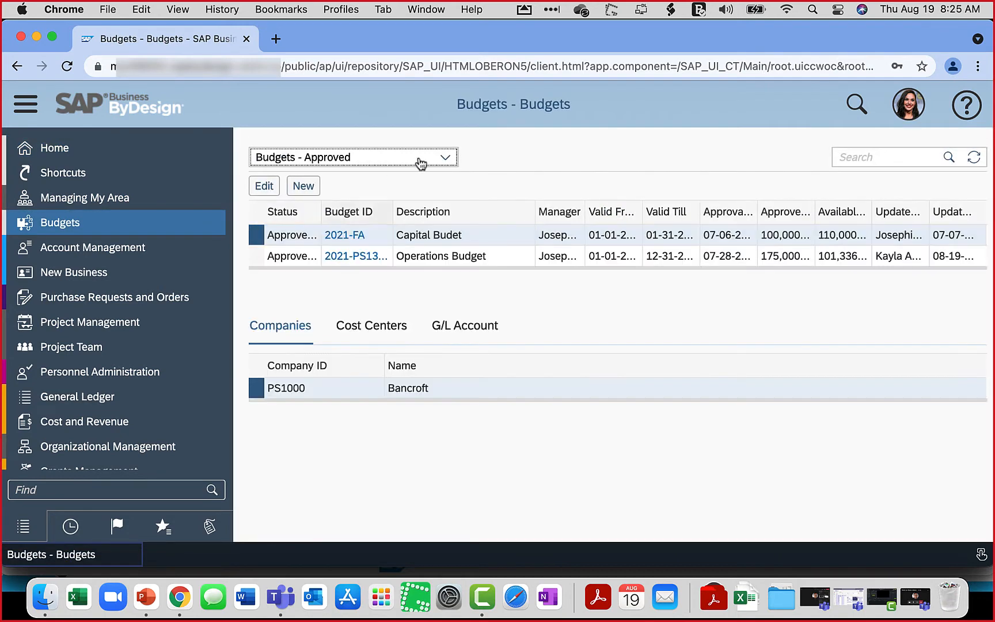
left_click(447, 158)
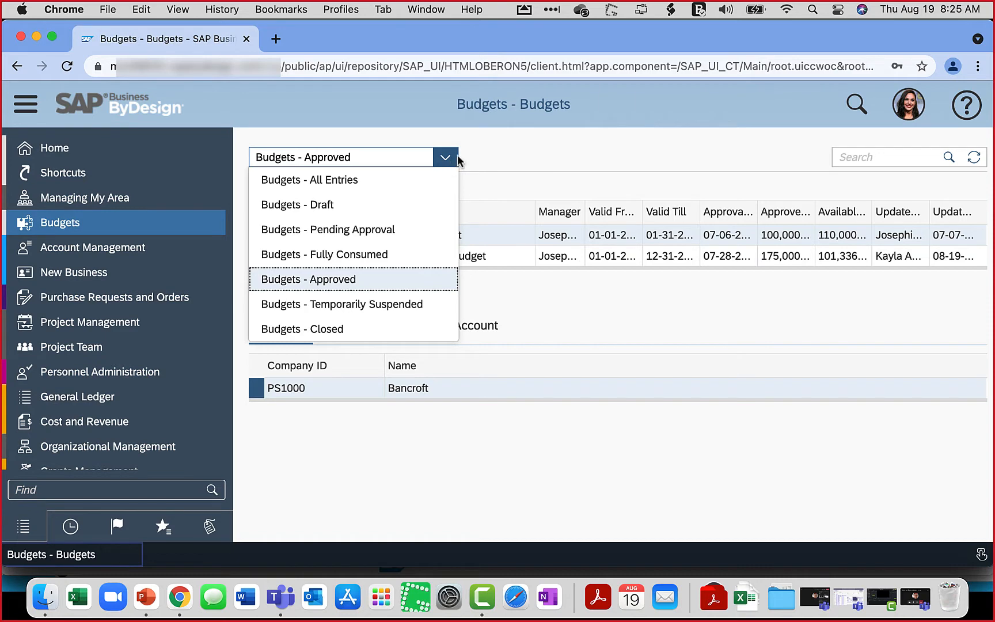
left_click(518, 161)
left_click(526, 253)
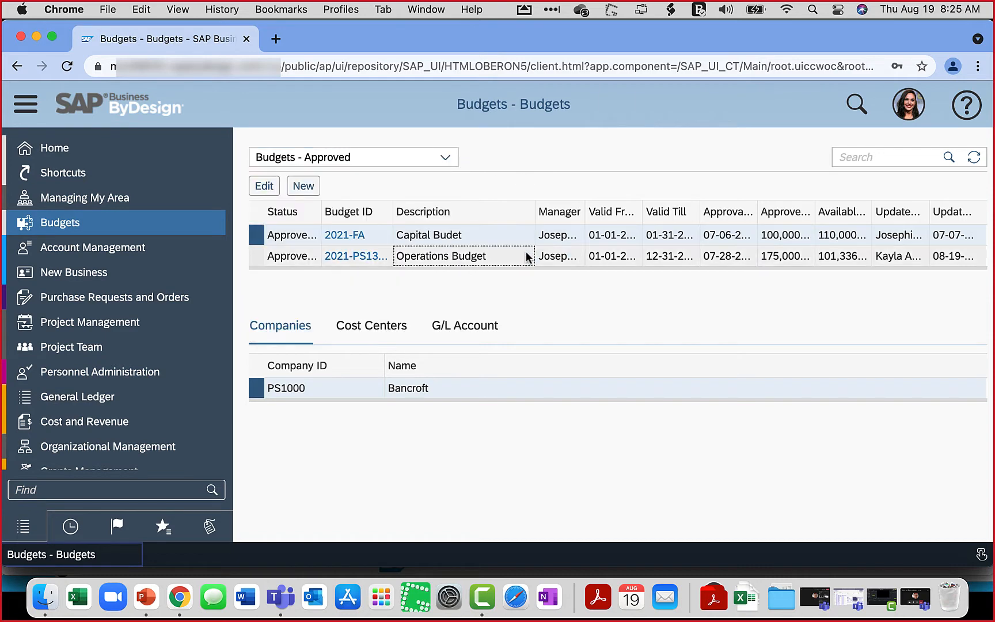
left_click(263, 192)
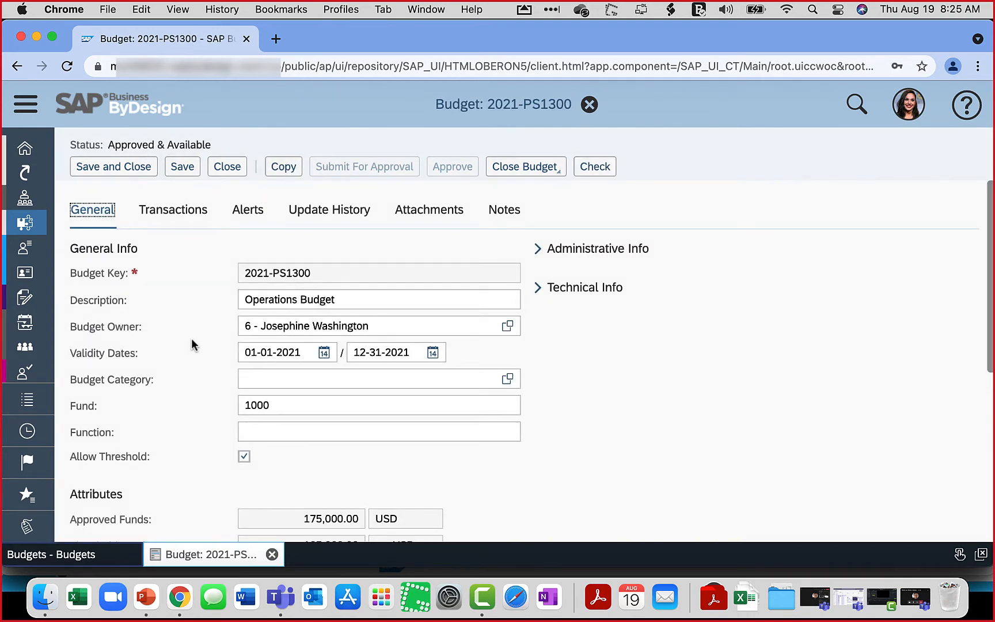
- Review the budget's fund attributes and its assigned companies, cost centers and general ledger accounts
scroll(195, 357, "down", 5)
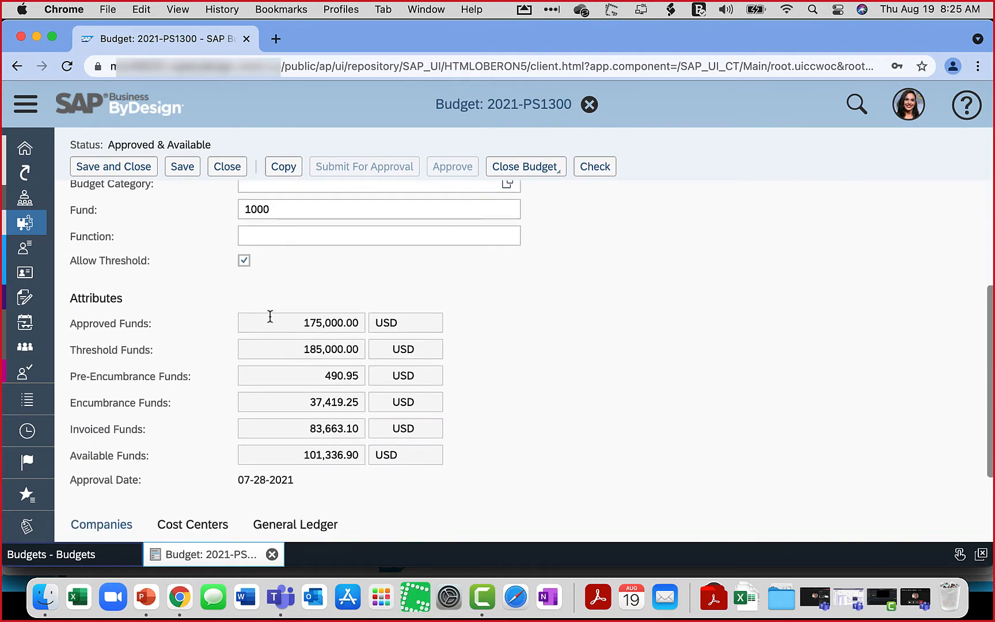
scroll(269, 317, "up", 1)
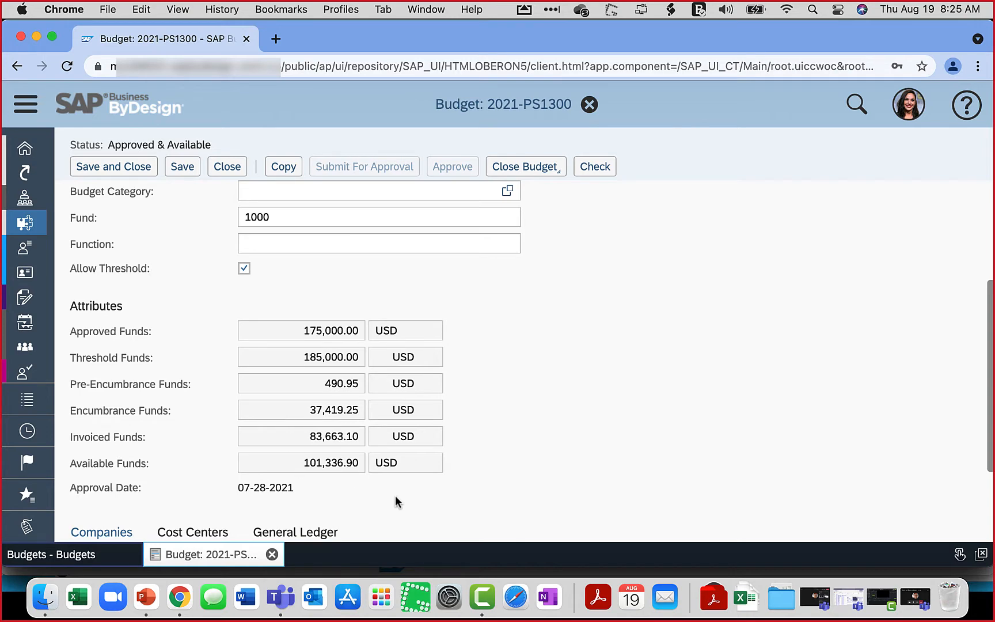
scroll(395, 503, "down", 5)
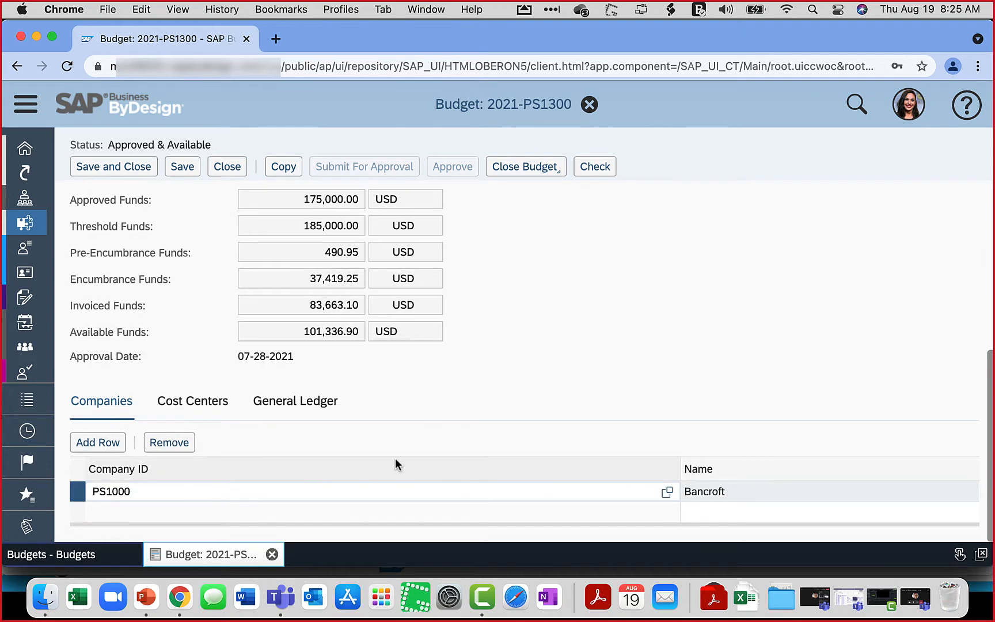
left_click(212, 405)
scroll(473, 444, "down", 2)
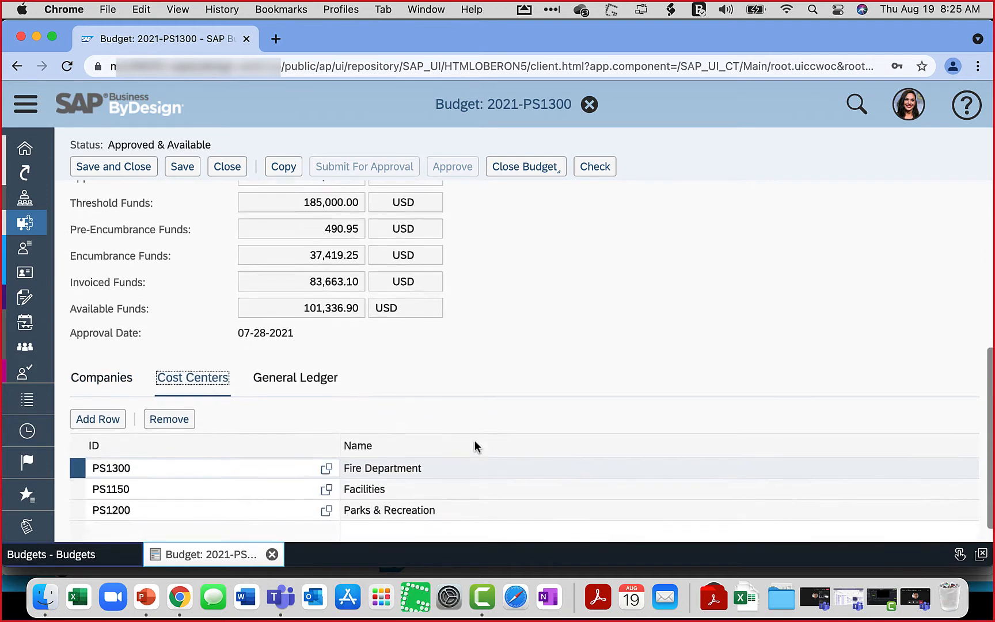
left_click(318, 373)
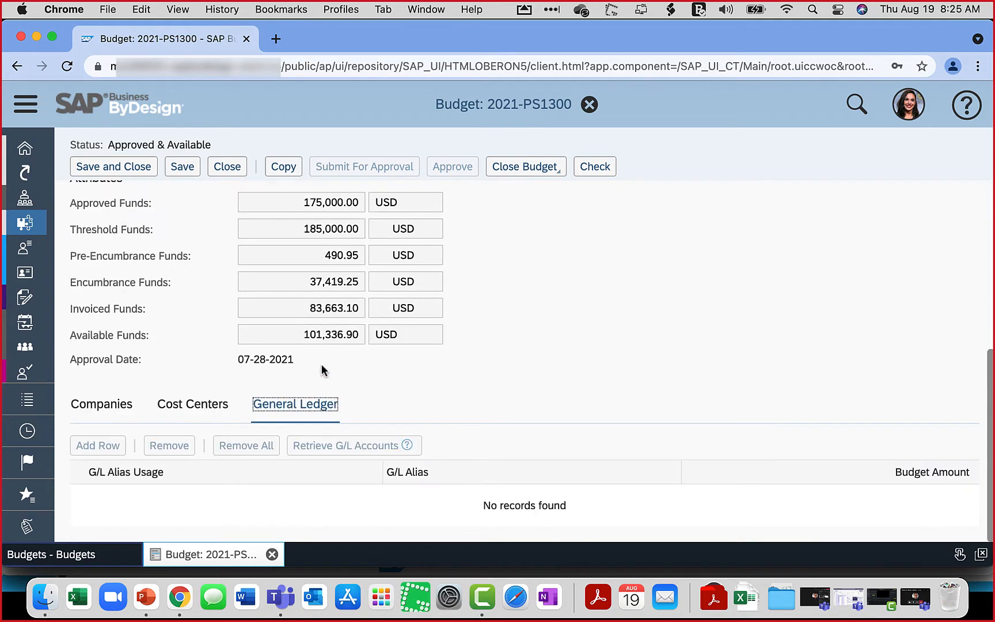
- Expand the Technical Info and Administrative Info sections in the budget's general information
scroll(620, 301, "up", 6)
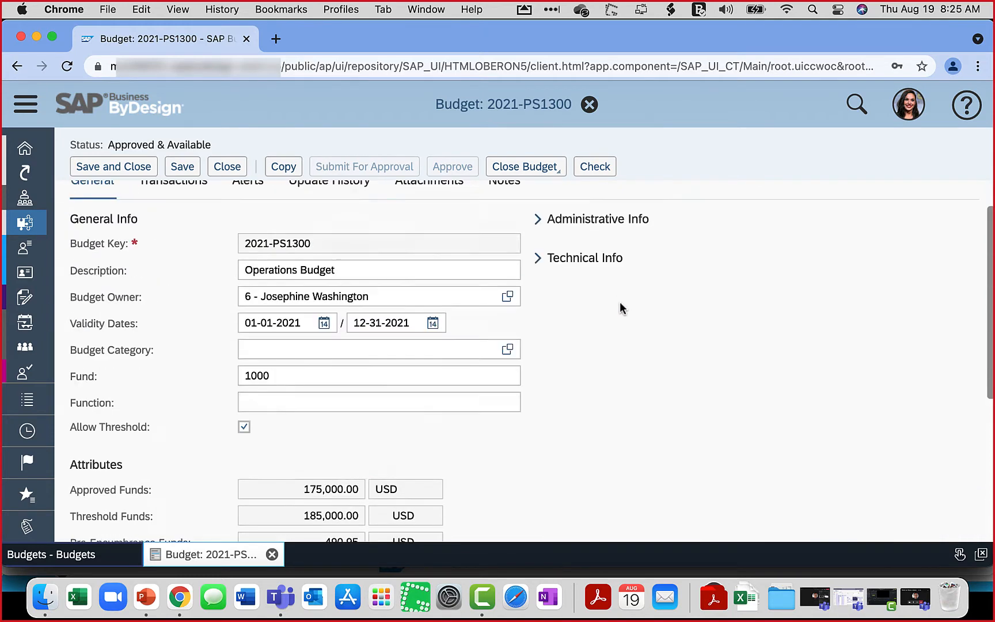
left_click(536, 288)
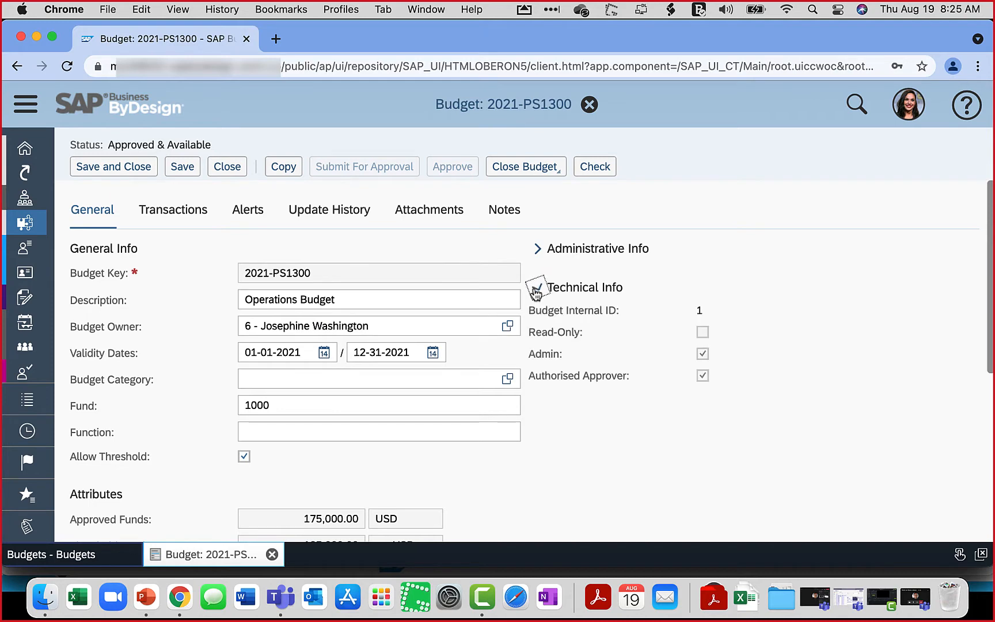
left_click(534, 250)
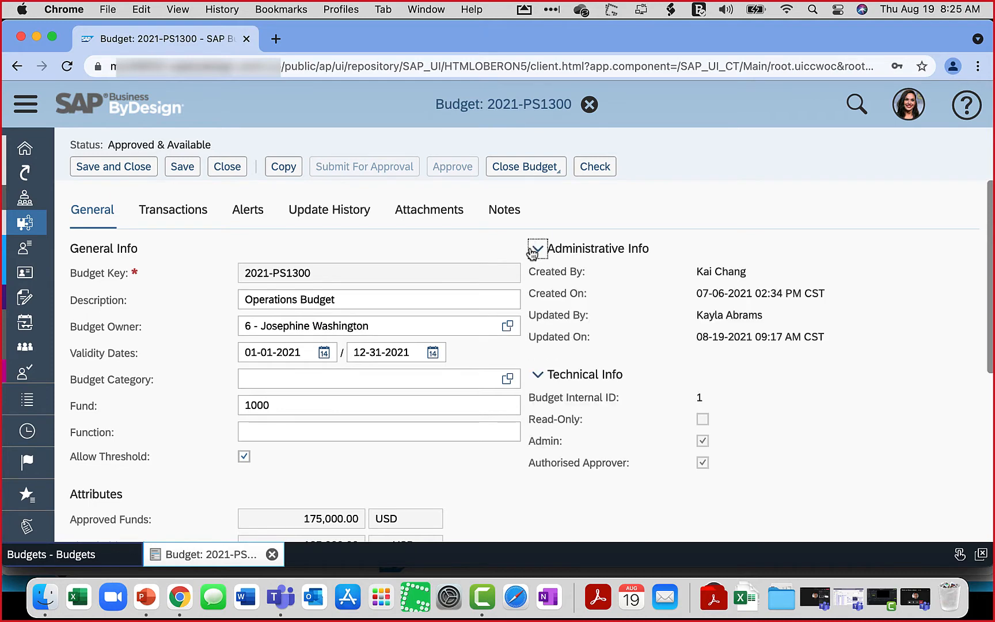
- Review the budget's transactions for shopping carts, purchase orders and supplier invoices
left_click(177, 224)
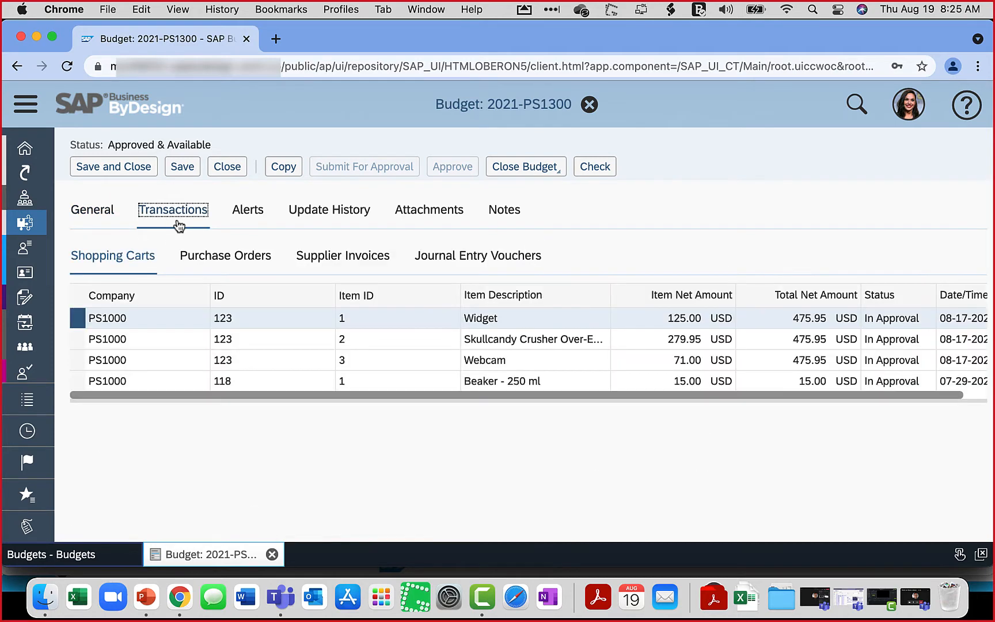
left_click(238, 264)
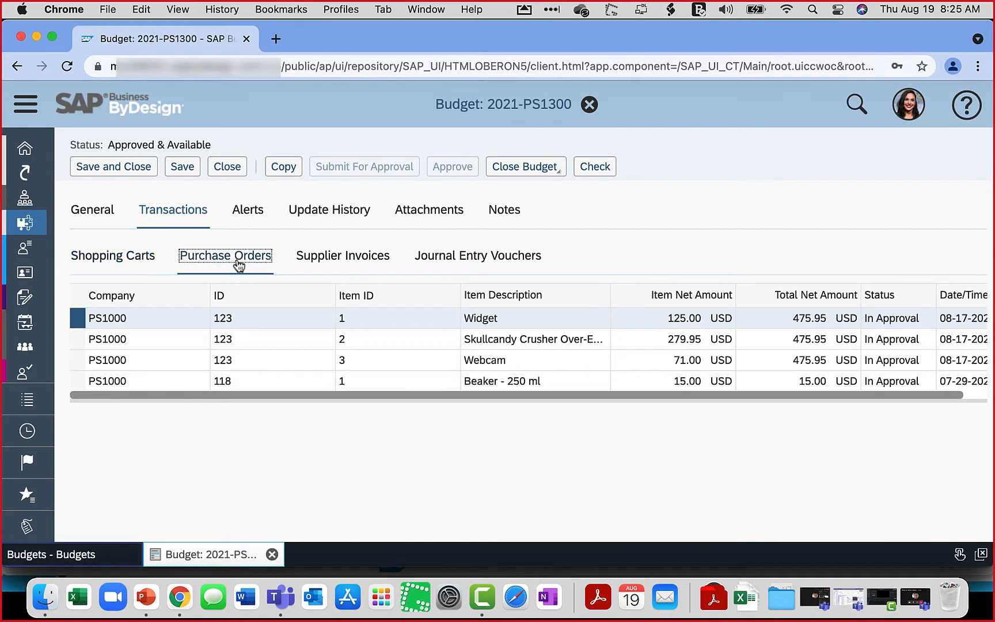
left_click(362, 259)
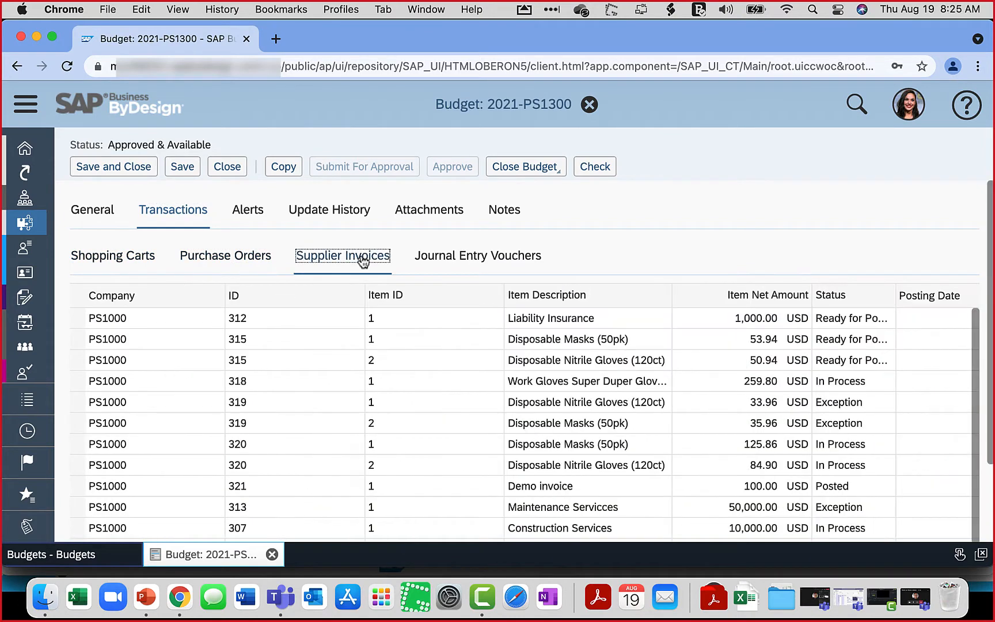
- Review the budget's alert settings and update history, widening the Update Type column to show the full entries
left_click(245, 212)
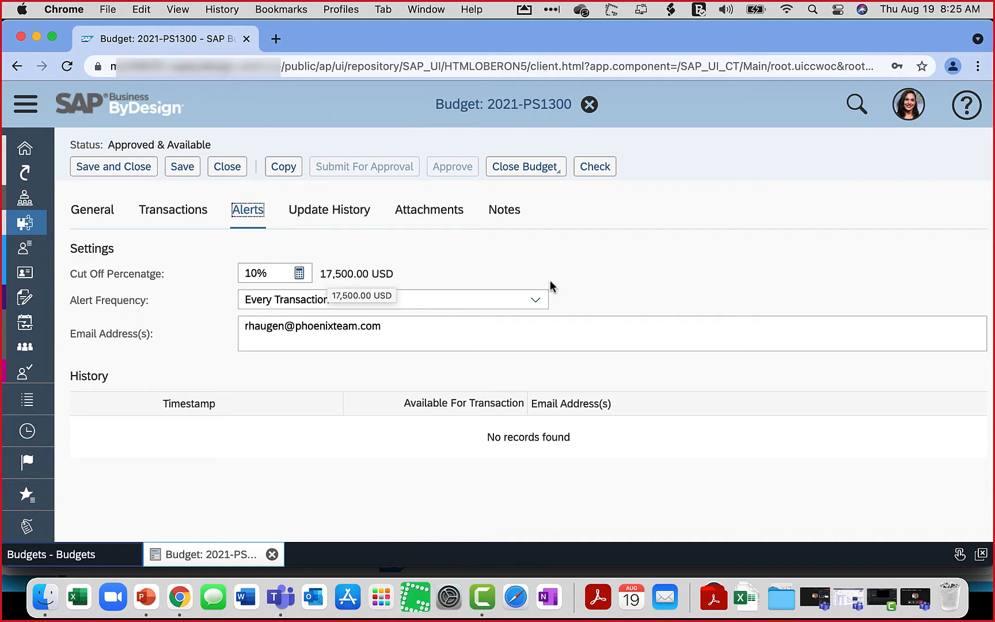
left_click(349, 221)
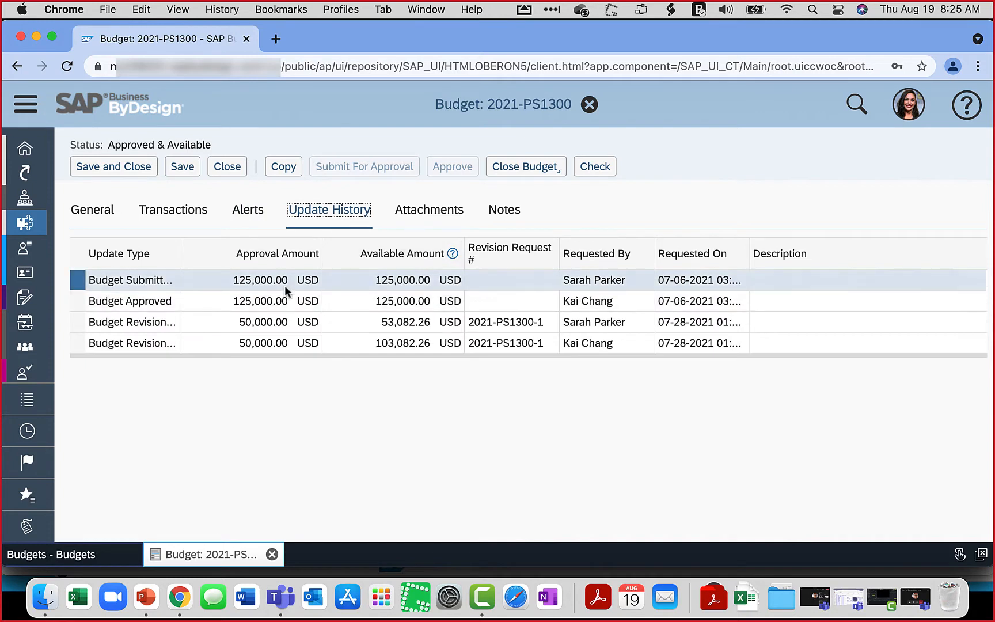
left_click_drag(179, 251, 252, 249)
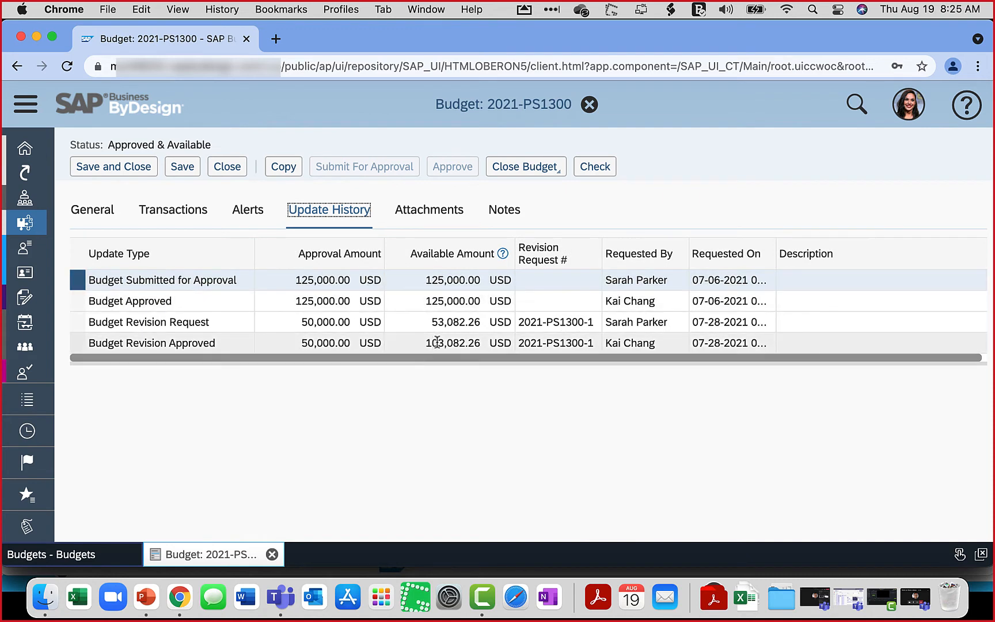
- Check the budget's attachments, notes and close options, and leave the budget without saving changes
left_click(441, 217)
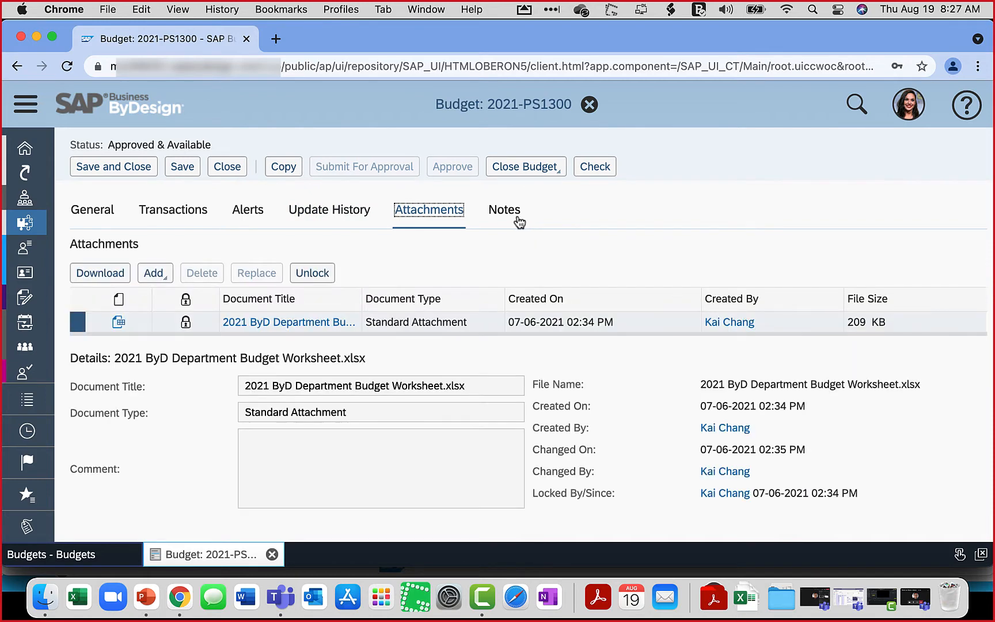
left_click(518, 221)
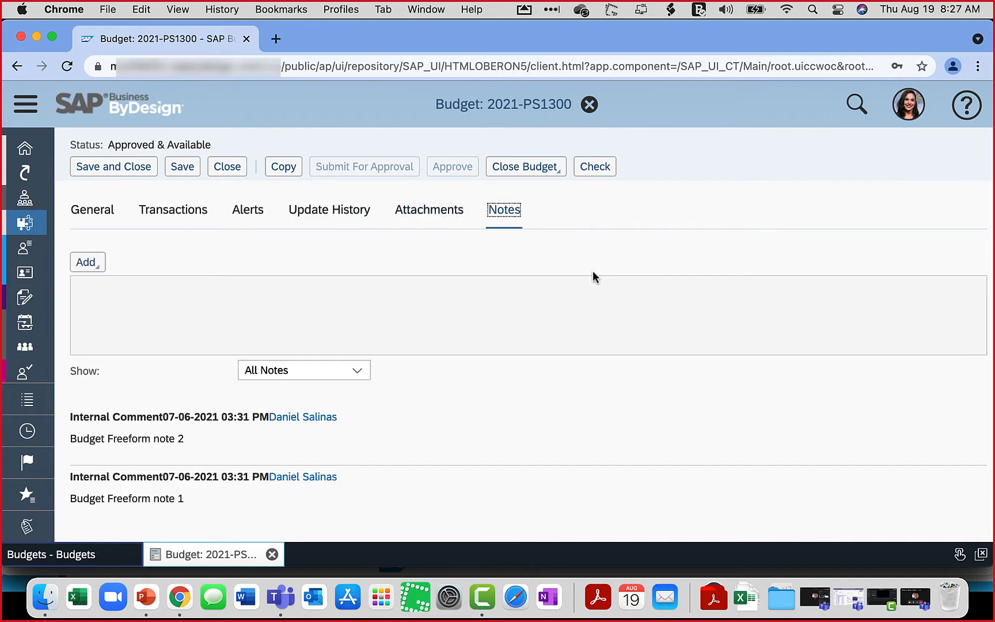
left_click(555, 171)
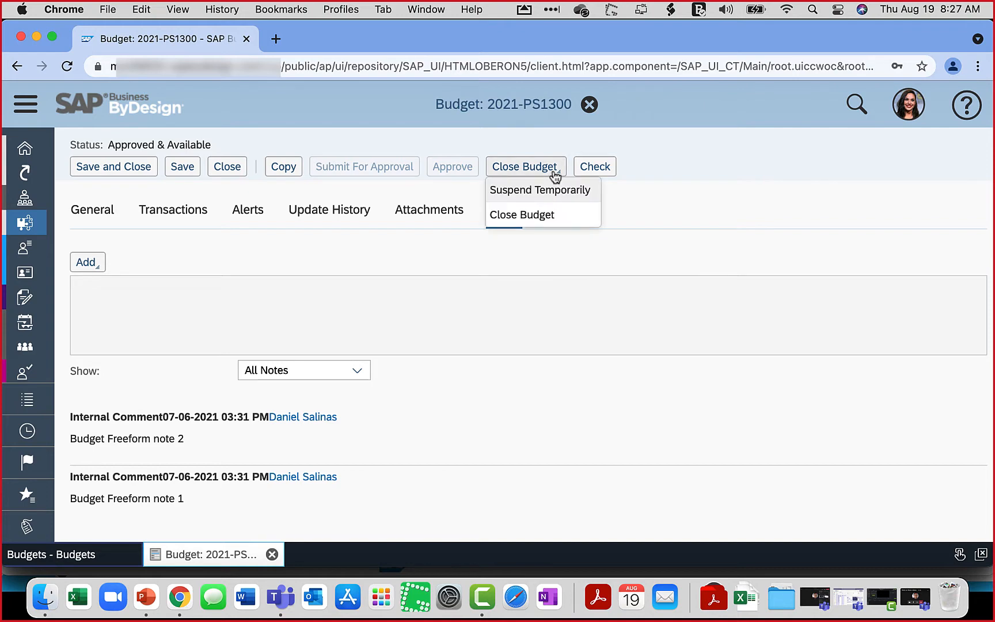
left_click(228, 167)
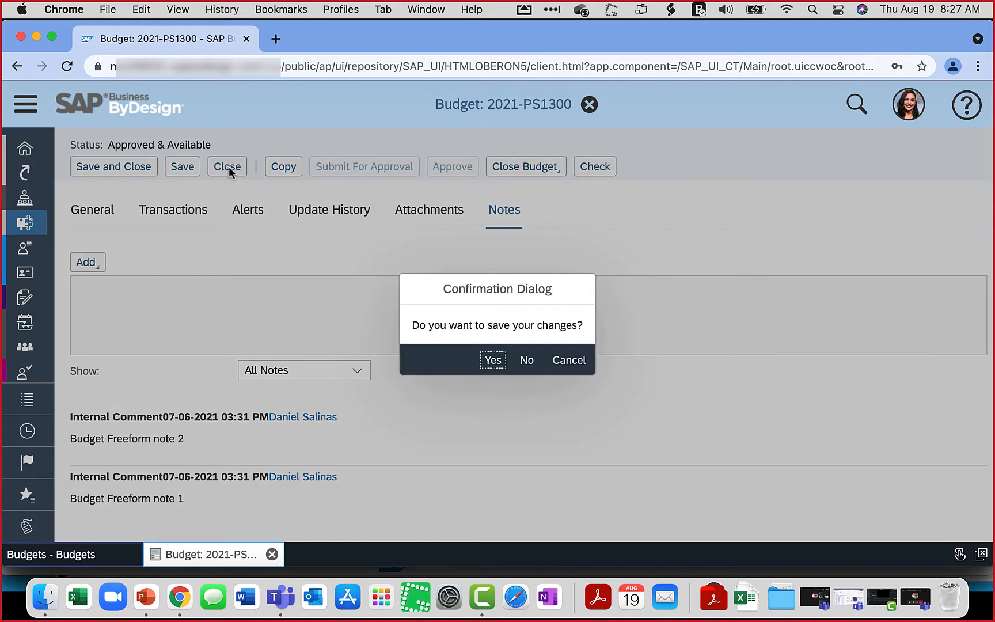
left_click(527, 362)
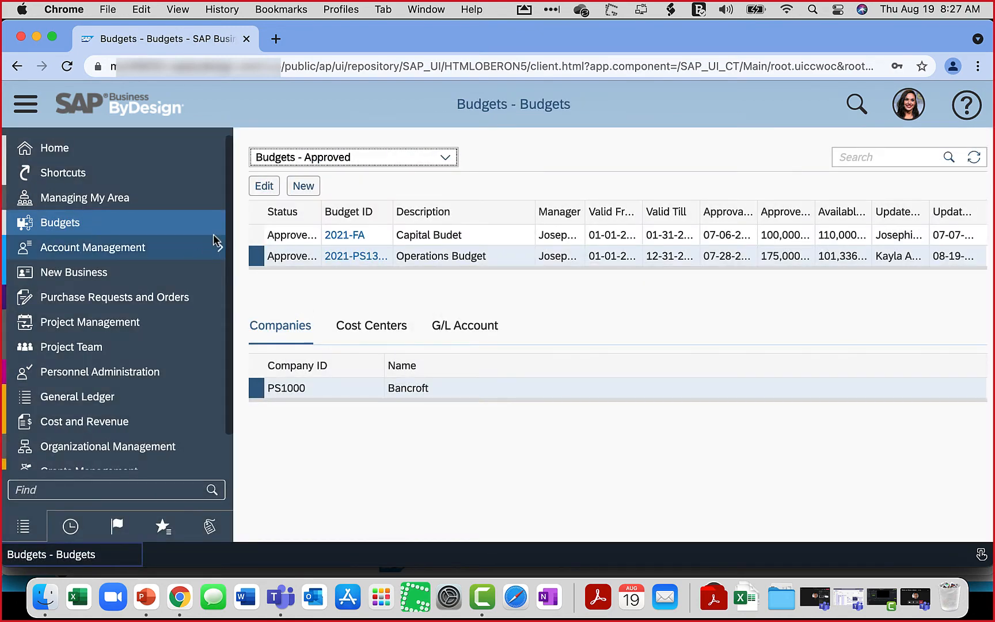
- View all budget revision requests and check which request status views are available
mouse_move(217, 231)
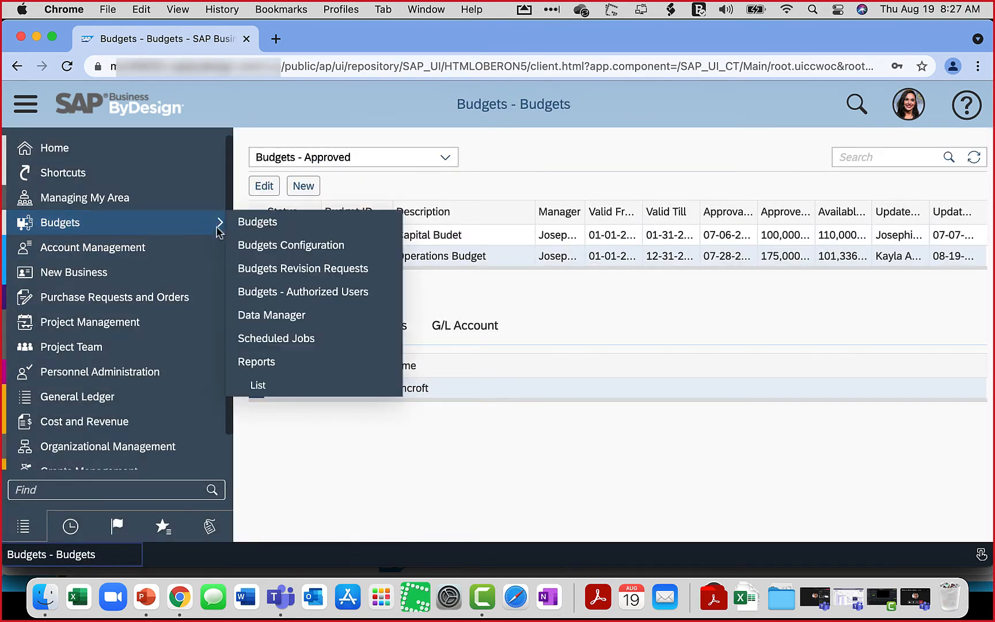
left_click(315, 268)
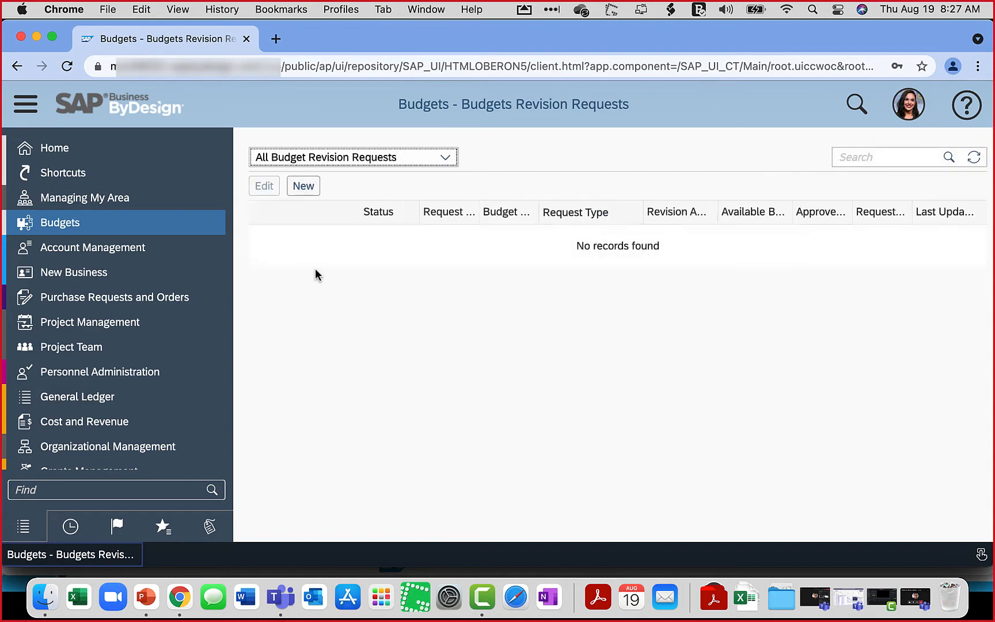
left_click(446, 158)
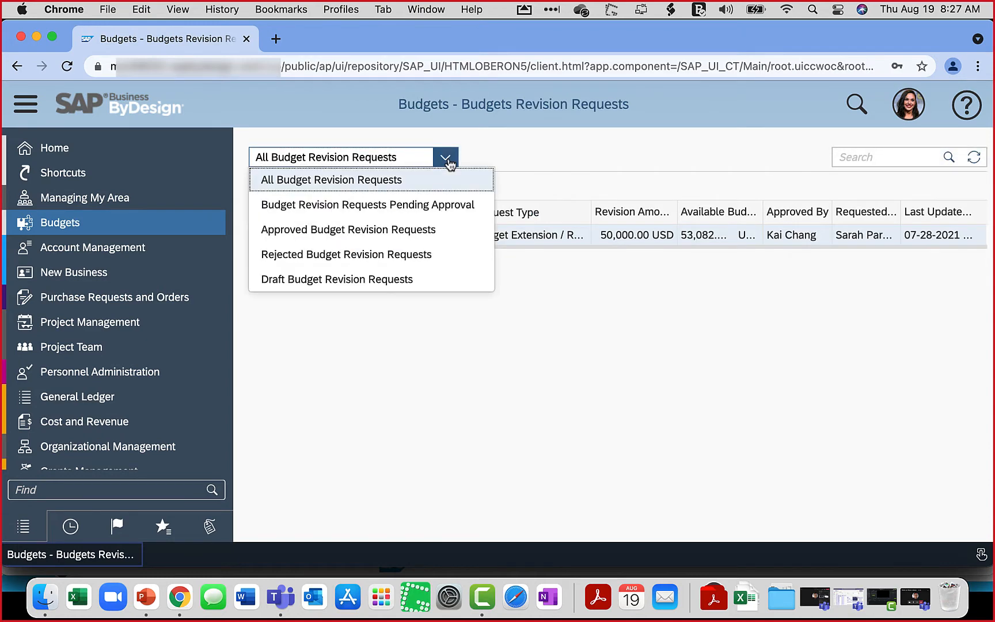
left_click(595, 152)
- View the list of all authorized budget users and their roles
mouse_move(154, 223)
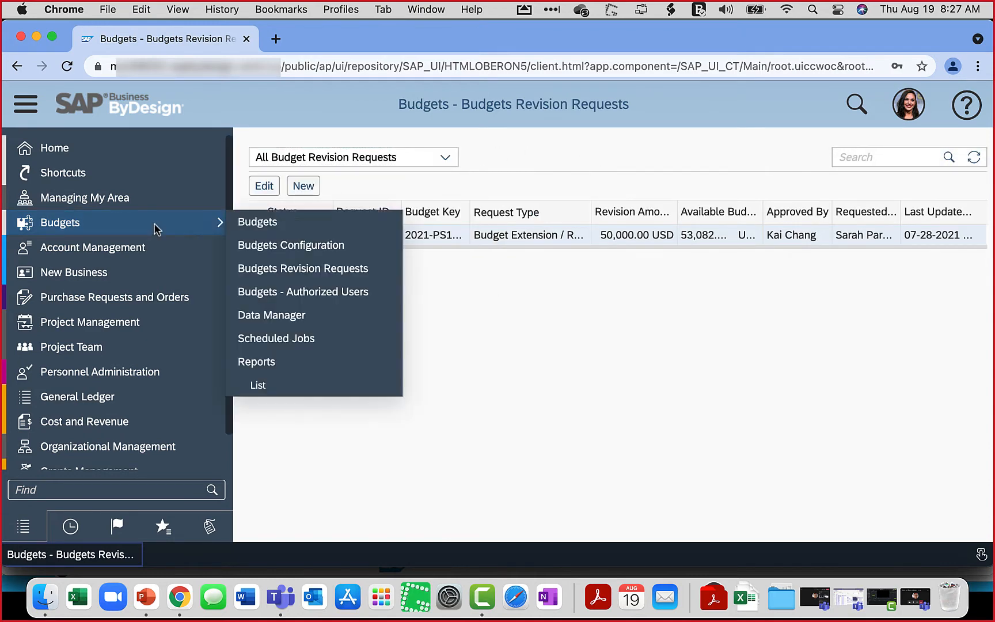
left_click(331, 292)
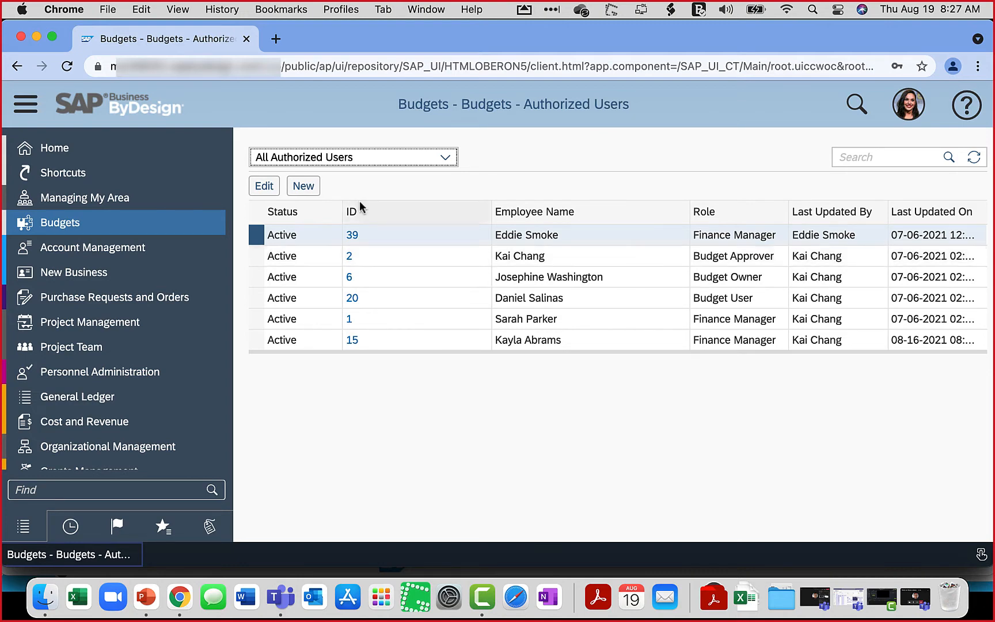
mouse_move(216, 231)
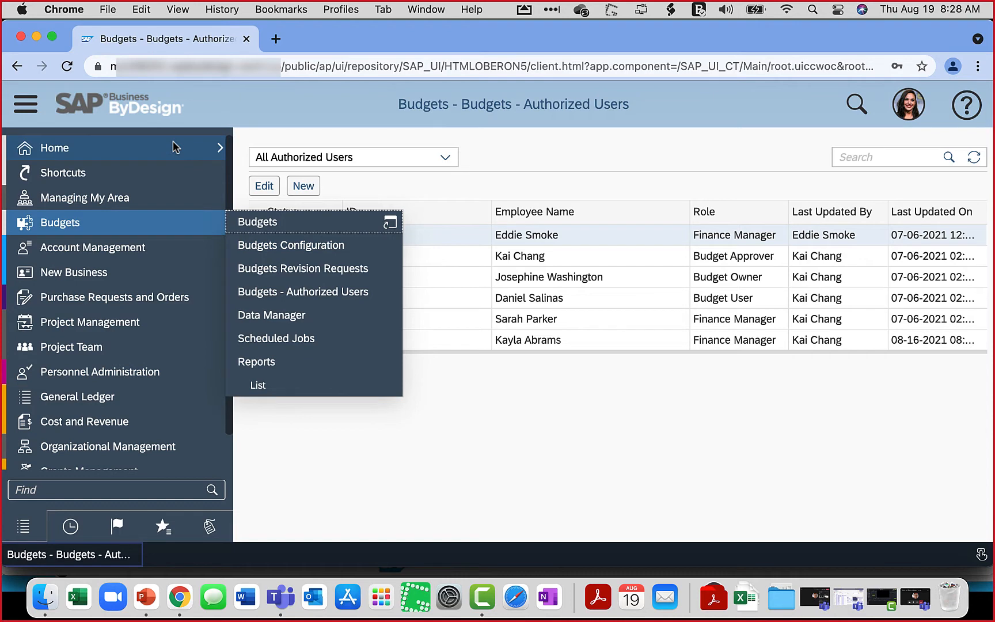
mouse_move(174, 142)
- Start a new shopping cart from the launchpad and set its account assignment type to Cost Center
left_click(273, 153)
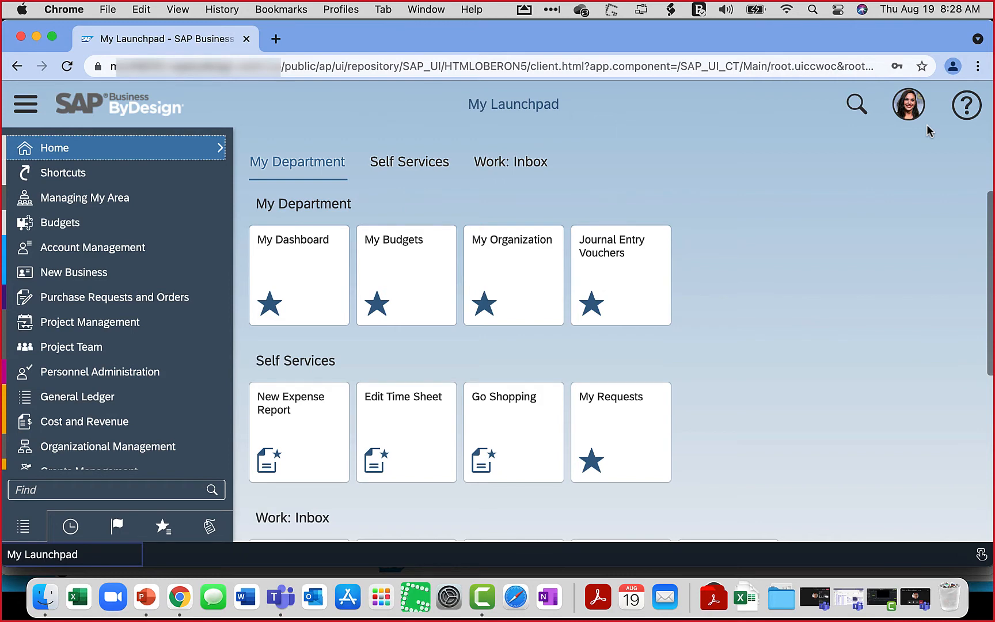
left_click(496, 443)
left_click(967, 346)
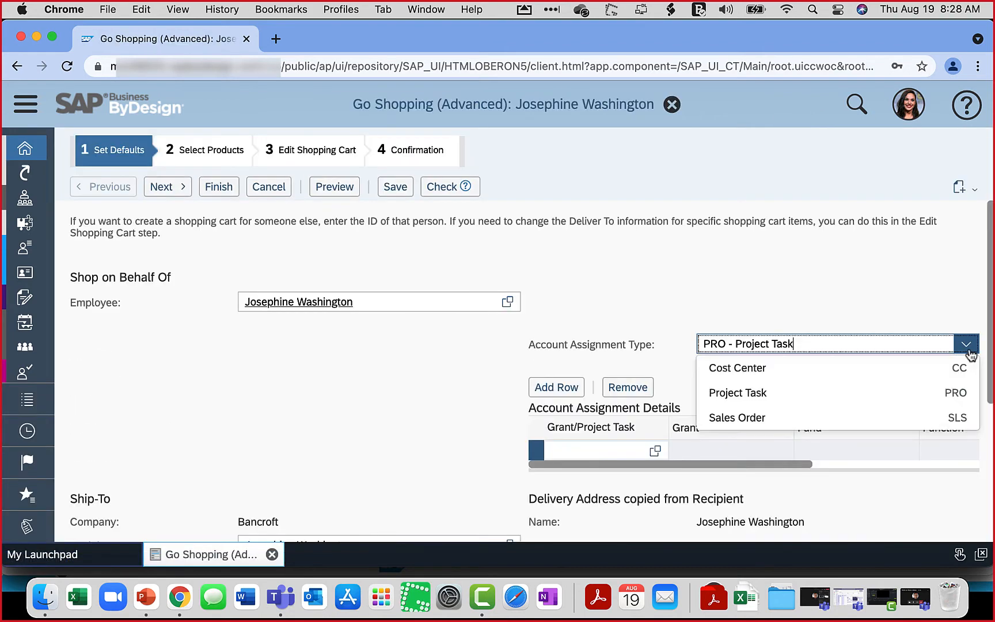
left_click(860, 368)
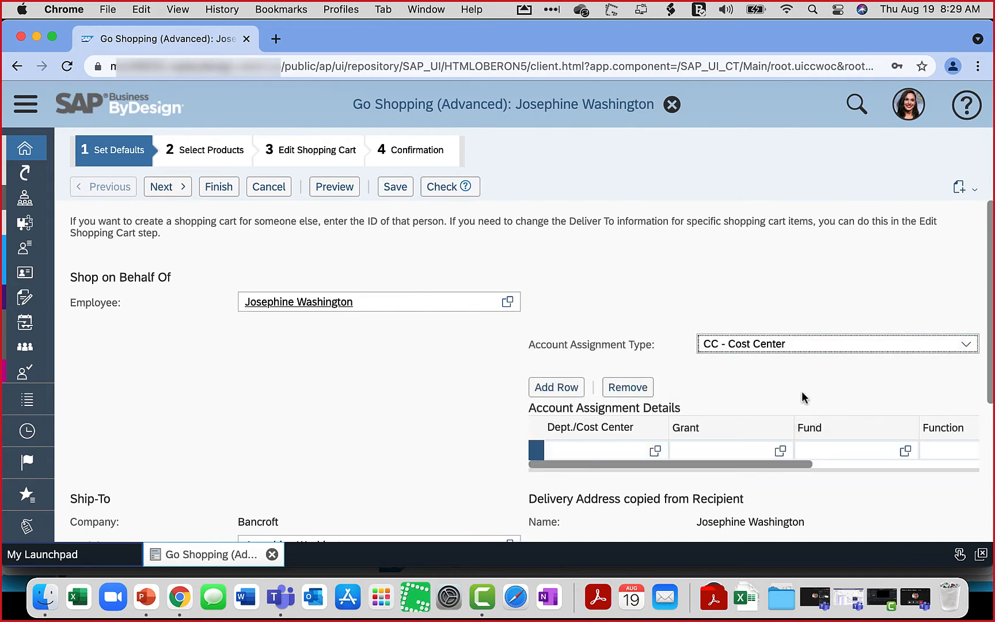
- Set the account assignment's department/cost center to PS1300 - Operations and review the grant, fund and function fields
left_click(576, 450)
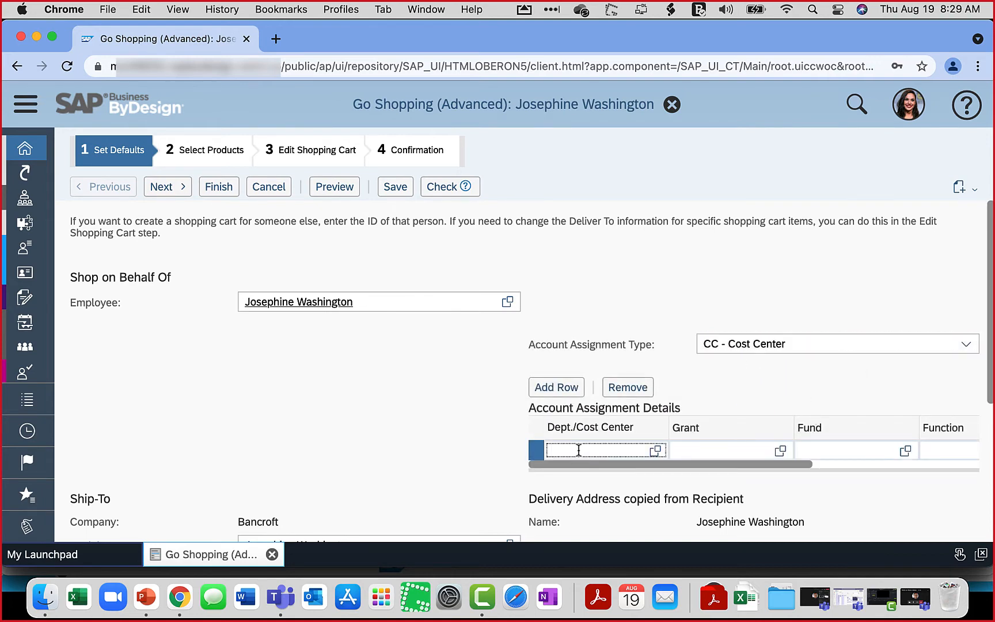
type("ope")
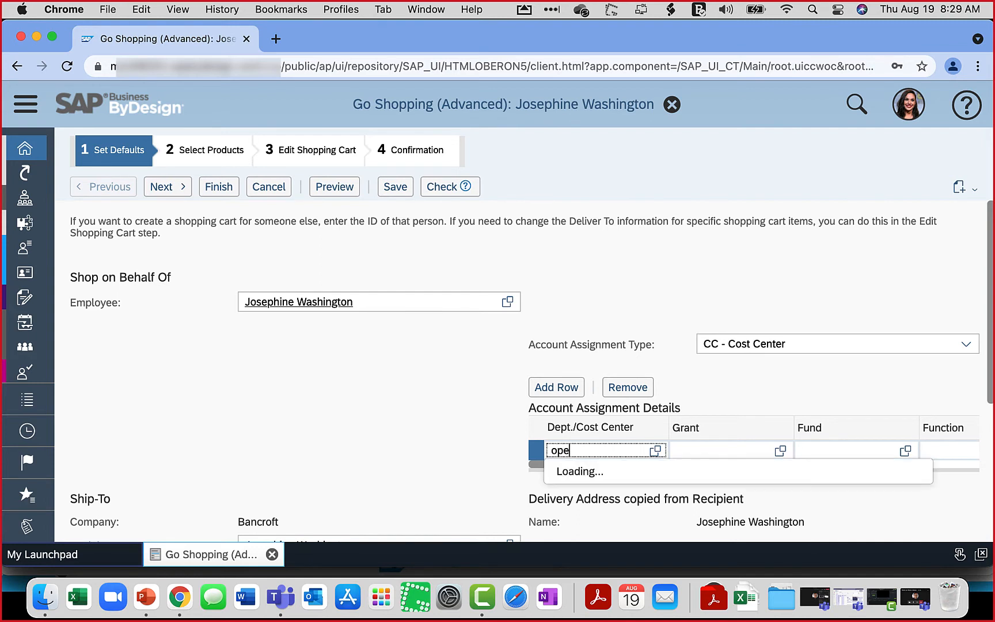
left_click(595, 472)
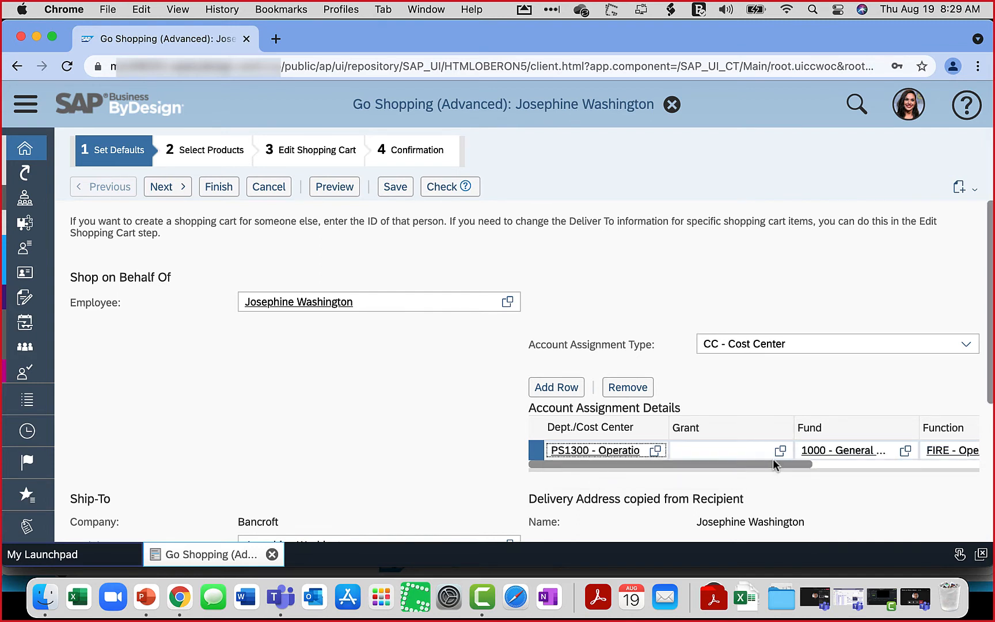
scroll(775, 464, "right", 5)
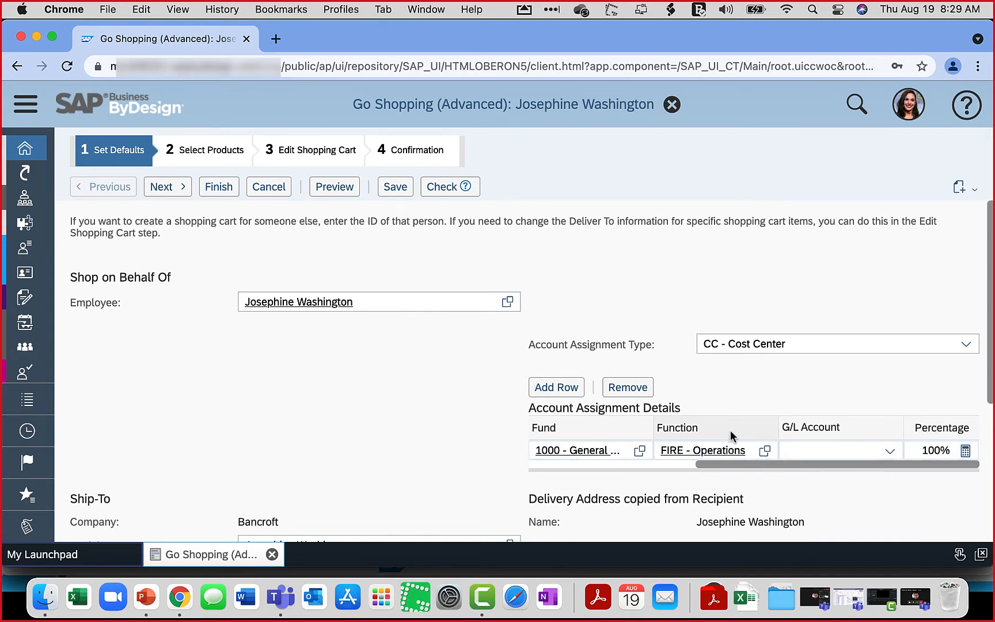
scroll(801, 437, "left", 5)
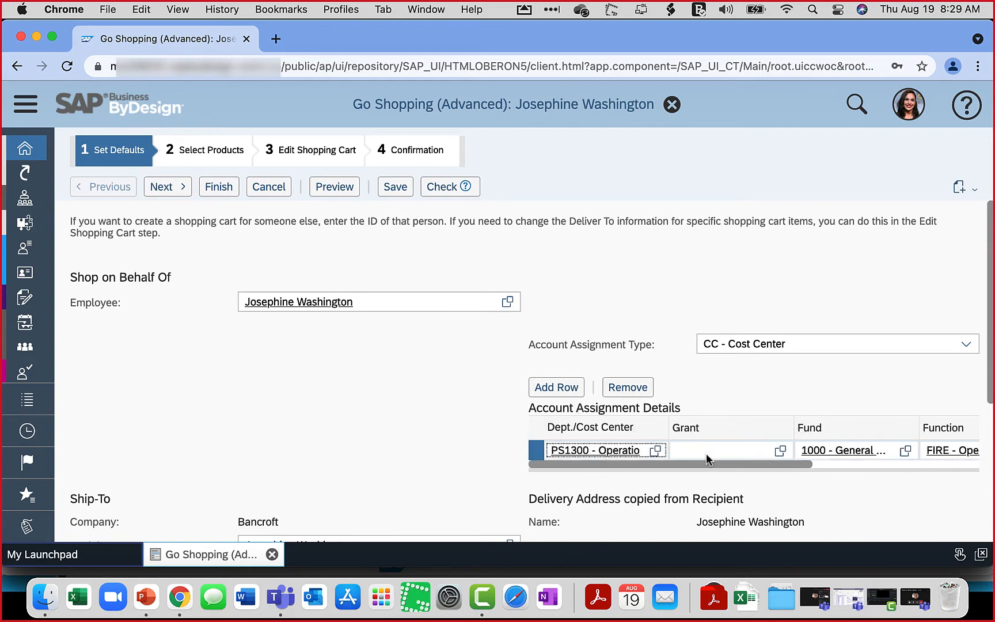
scroll(764, 506, "down", 4)
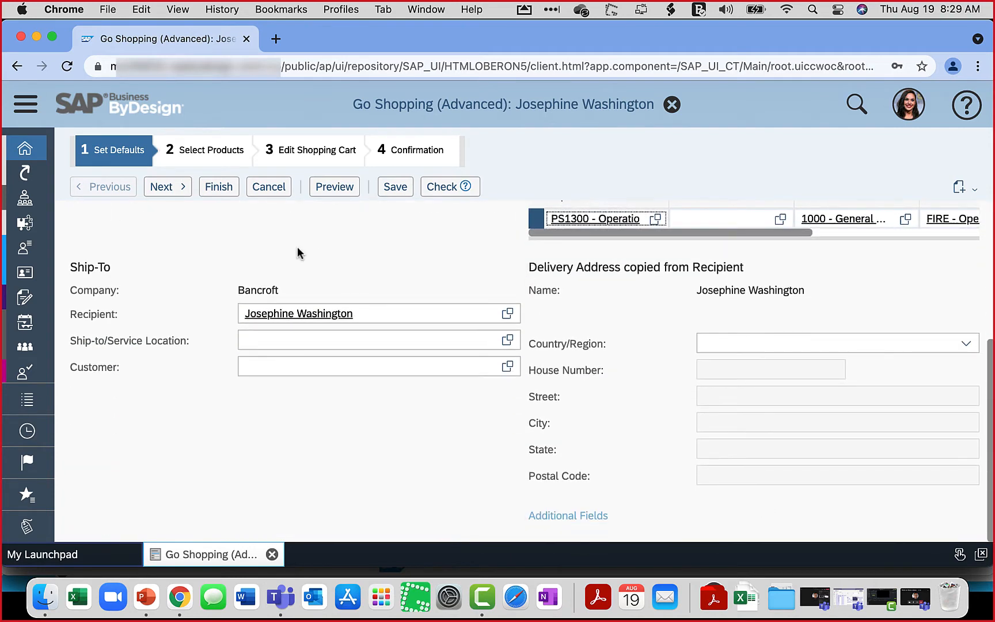
- Proceed to product selection, list the previously ordered items and add 10 of the pictured Disposable Masks (50pk) to the cart
left_click(171, 190)
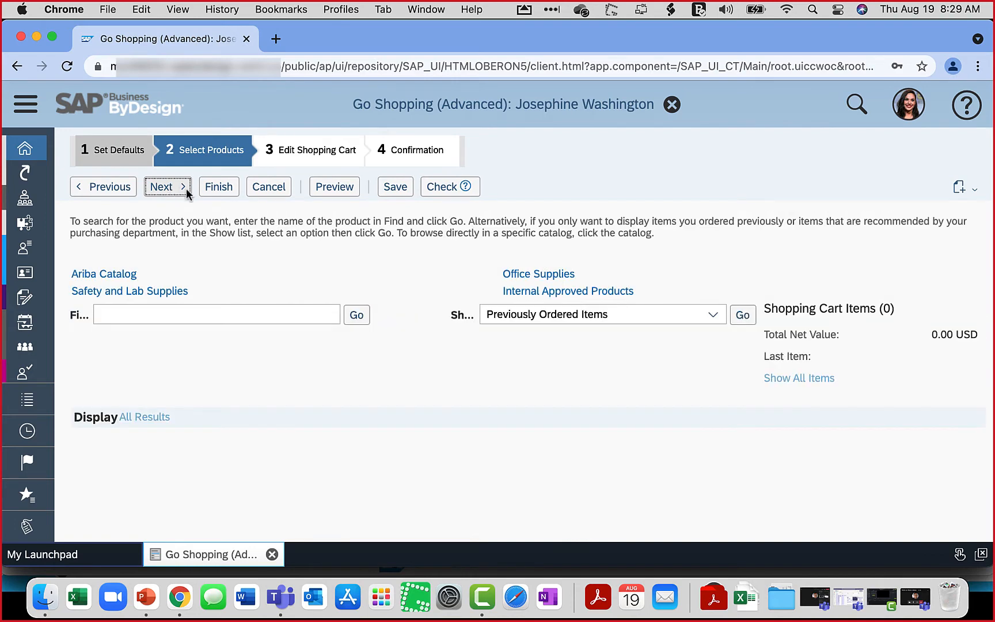
left_click(743, 316)
scroll(733, 479, "down", 10)
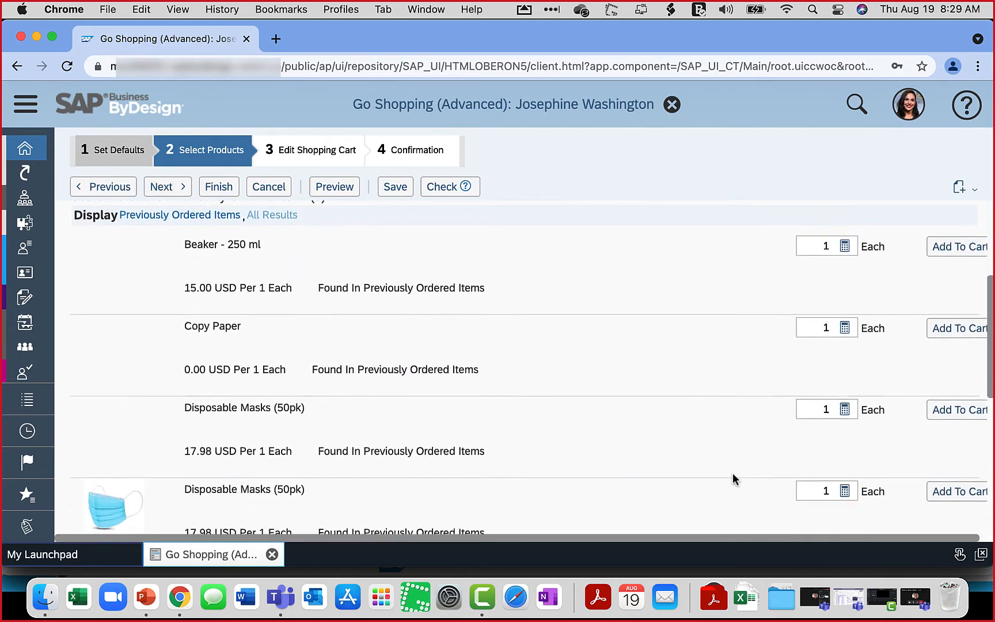
left_click(818, 339)
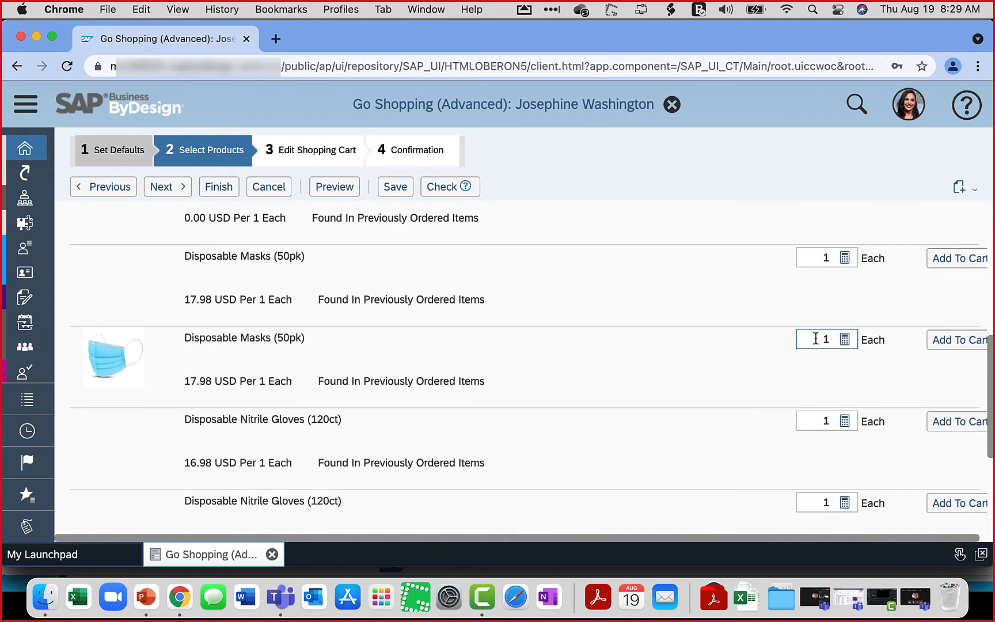
left_click(988, 340)
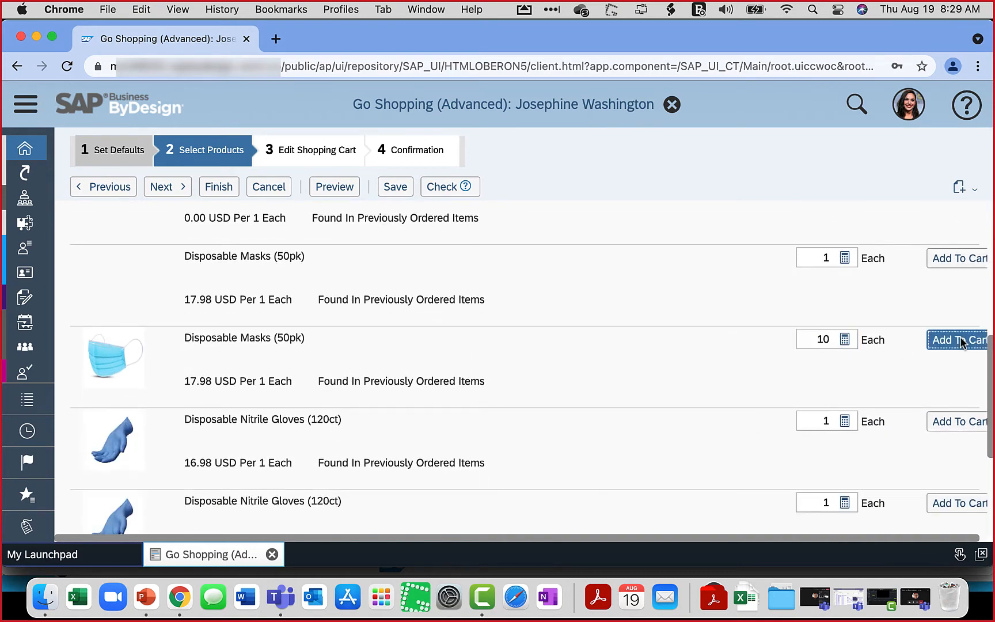
- Proceed to editing the cart, assign the approved Operations Budget to the masks item and submit the shopping cart for approval
left_click(167, 196)
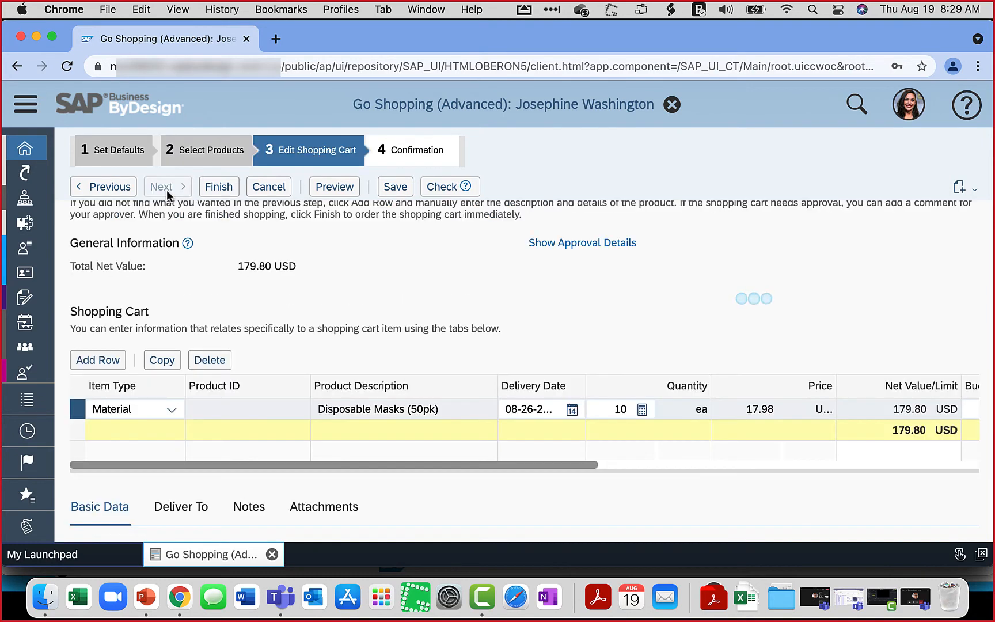
scroll(387, 286, "down", 2)
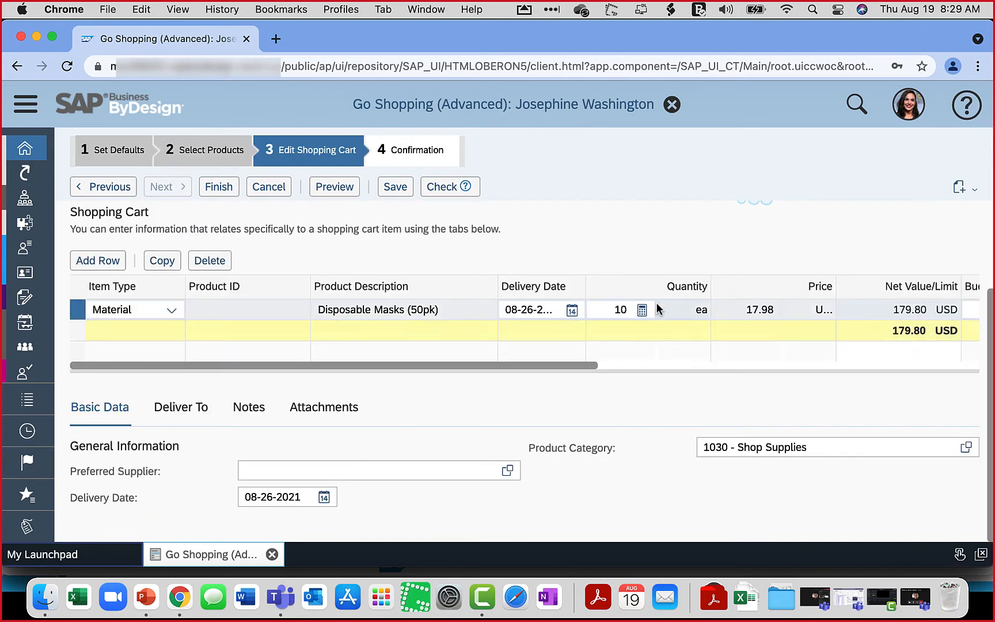
scroll(657, 317, "right", 8)
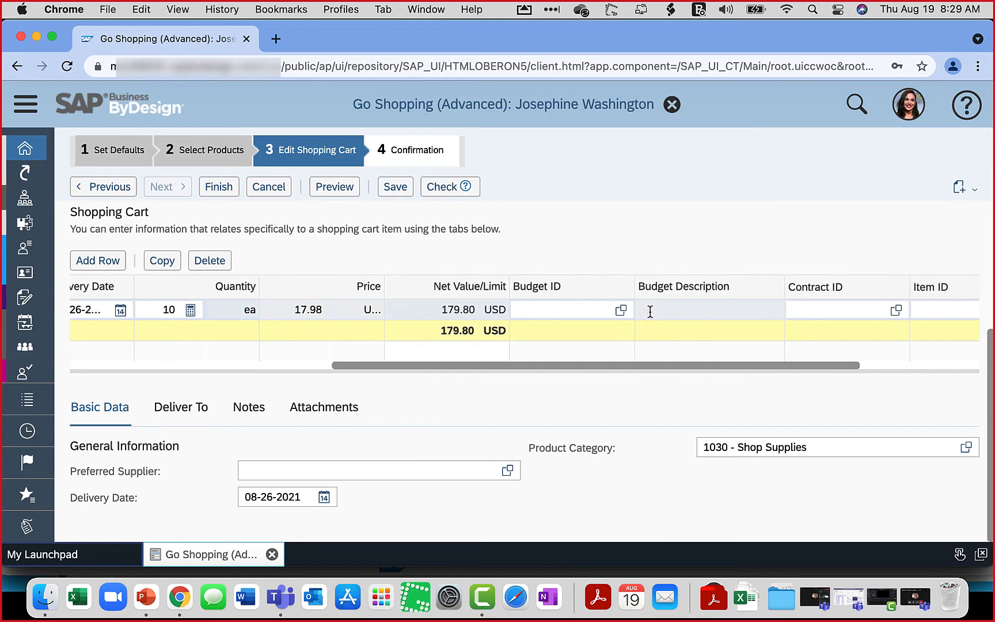
left_click(631, 360)
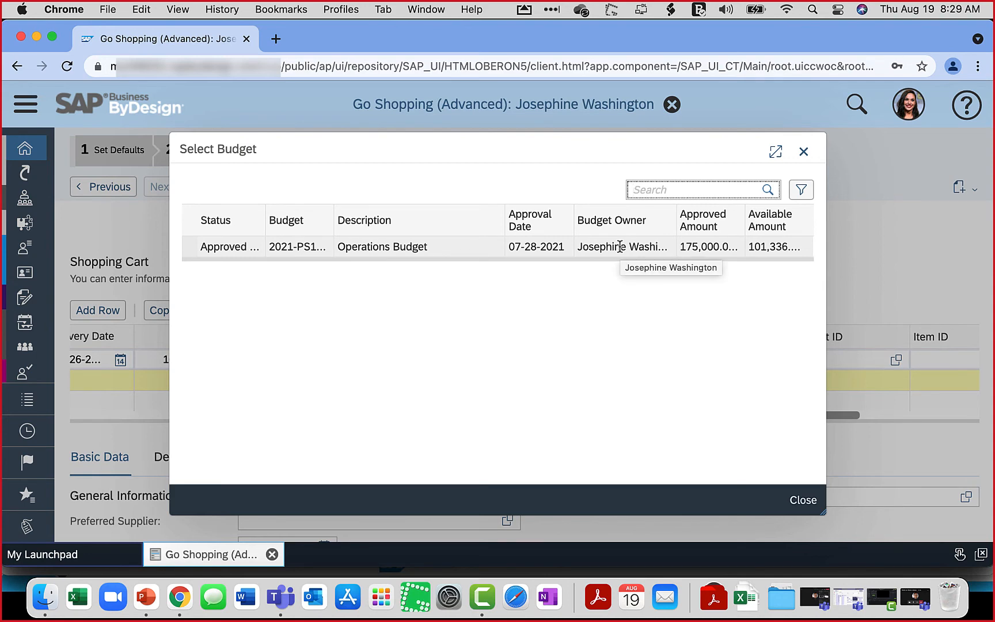
left_click(619, 246)
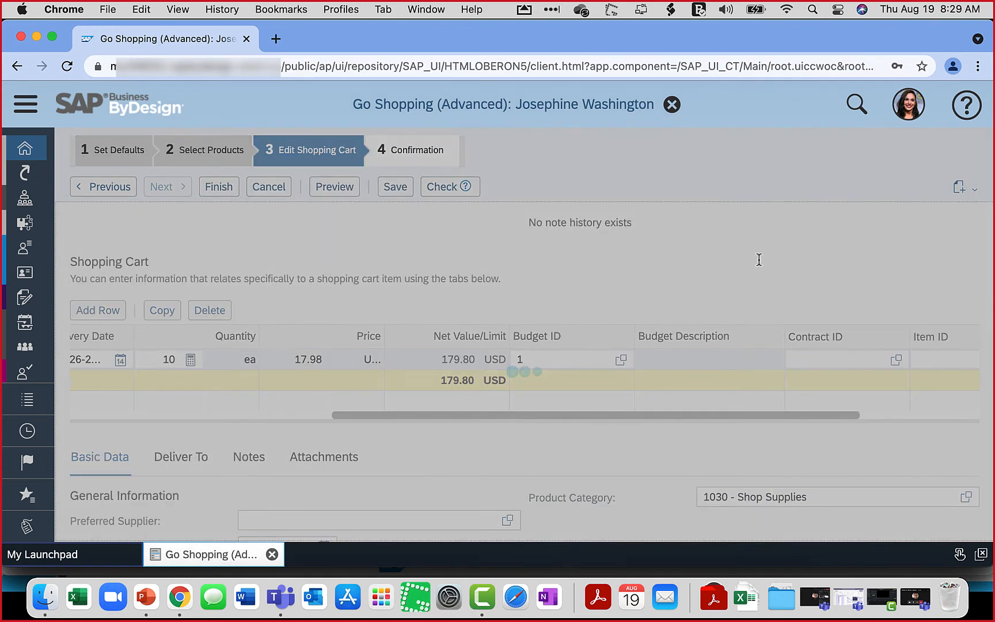
scroll(547, 276, "down", 2)
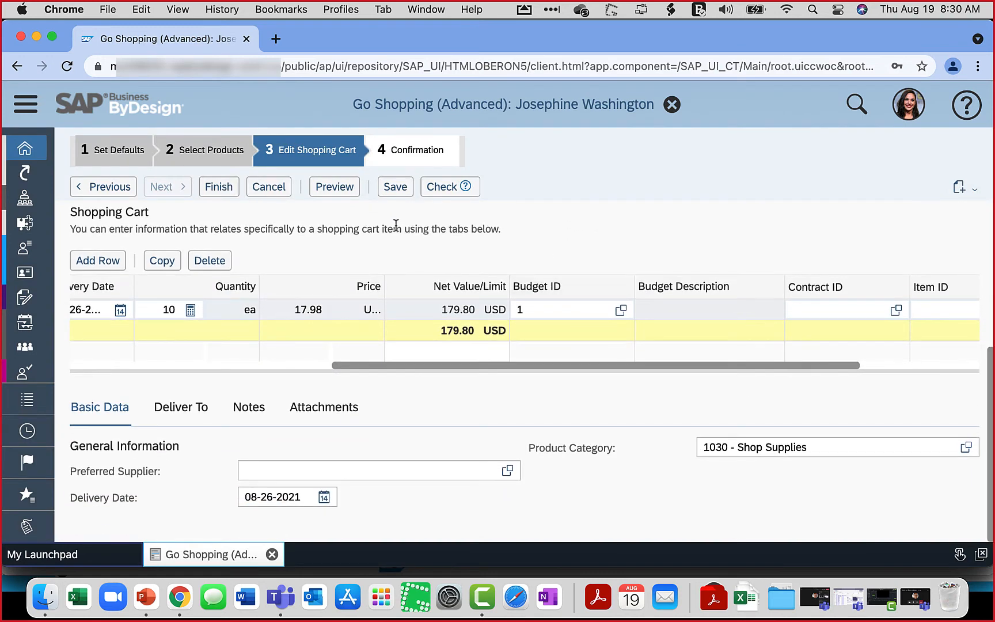
left_click(226, 188)
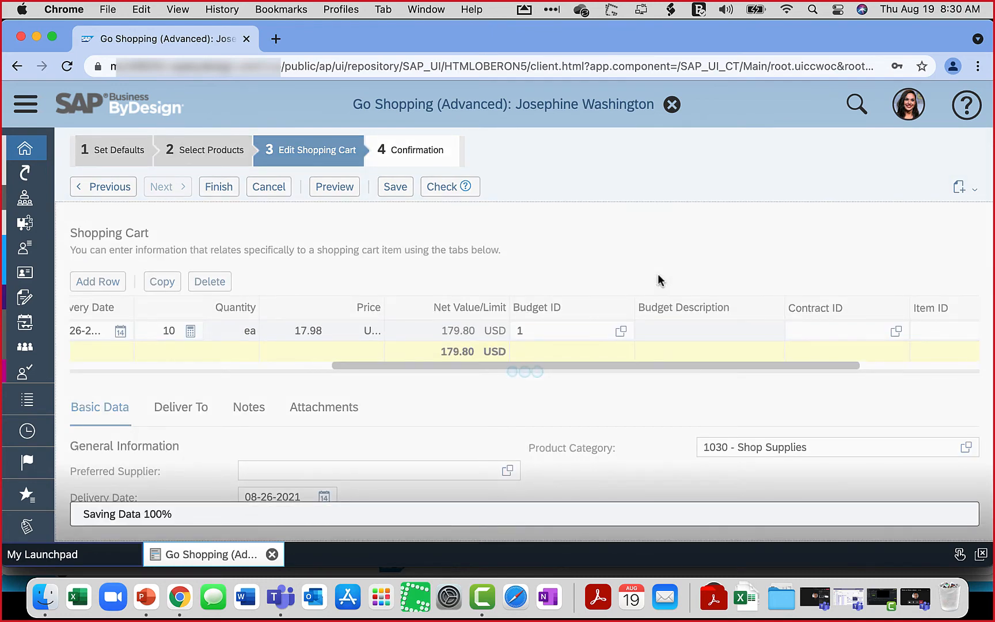
- Switch to the Financial01 browser profile, approve the new 179.80 USD shopping cart for cost center PS1300 and refresh the task list
left_click(953, 66)
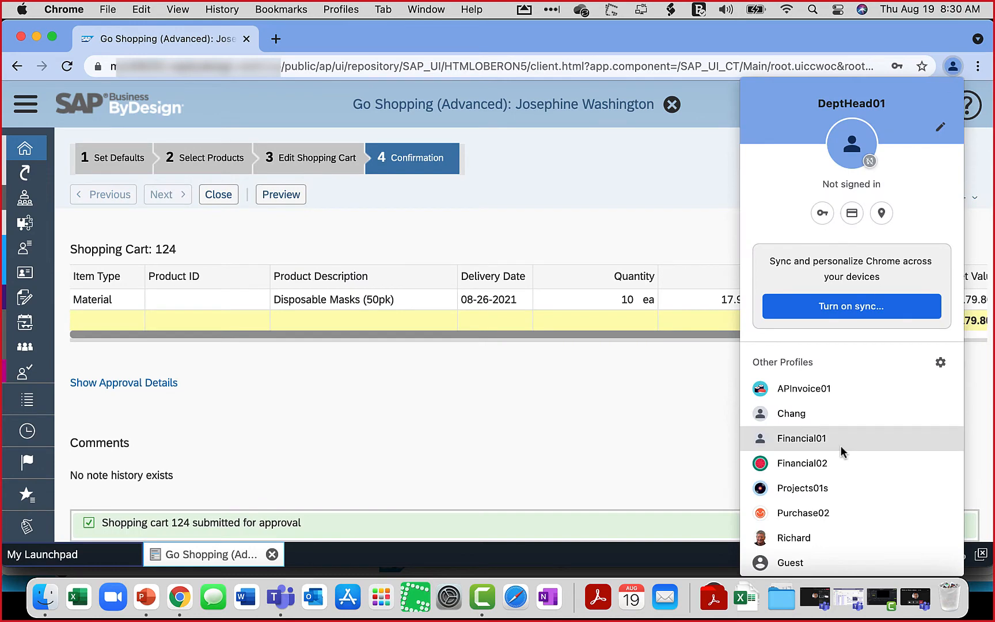
left_click(840, 443)
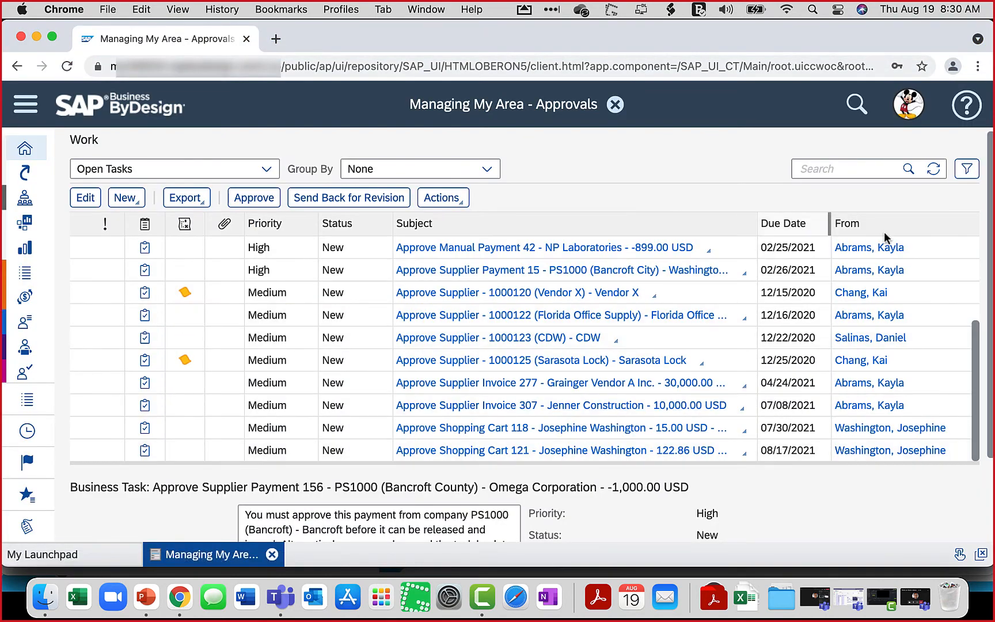
left_click(933, 169)
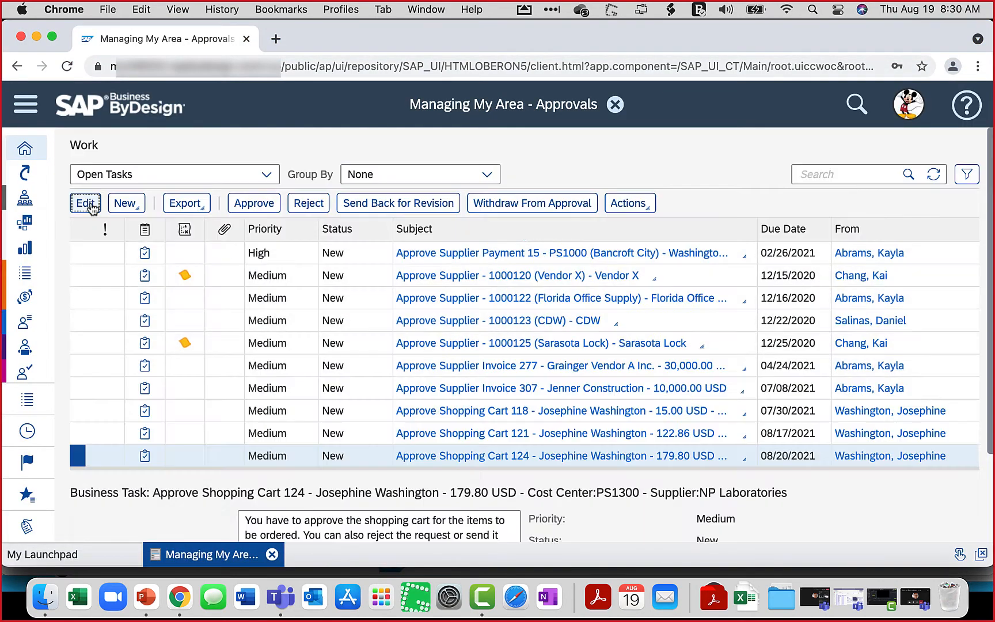
left_click(91, 204)
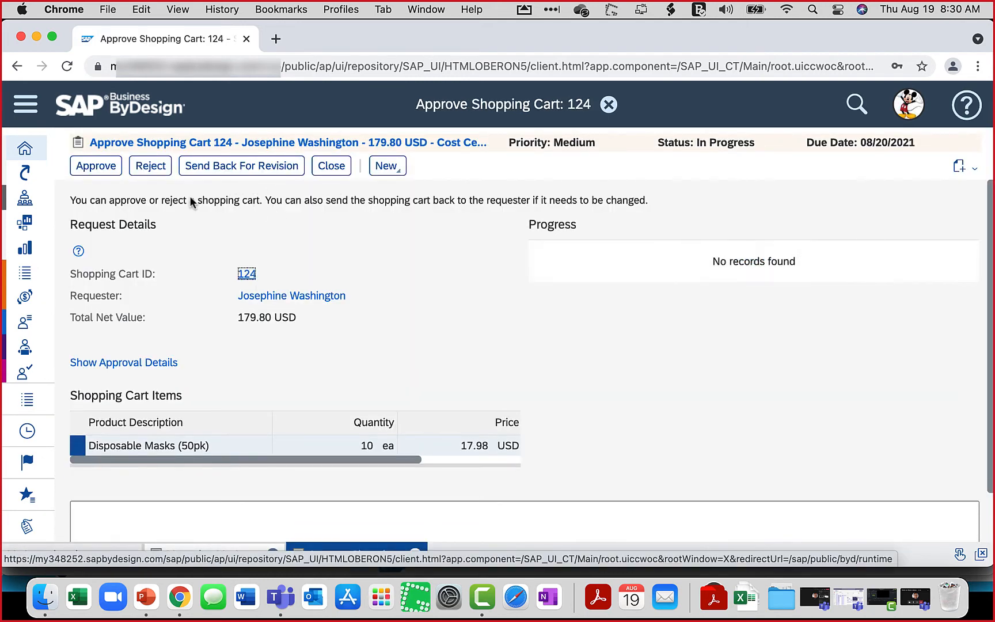
left_click(112, 166)
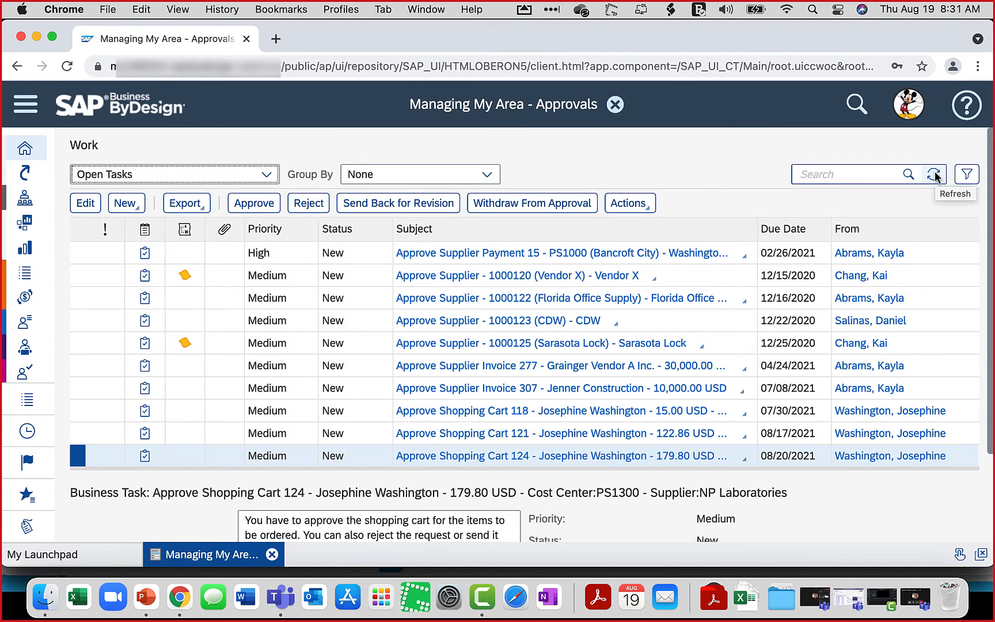
left_click(934, 174)
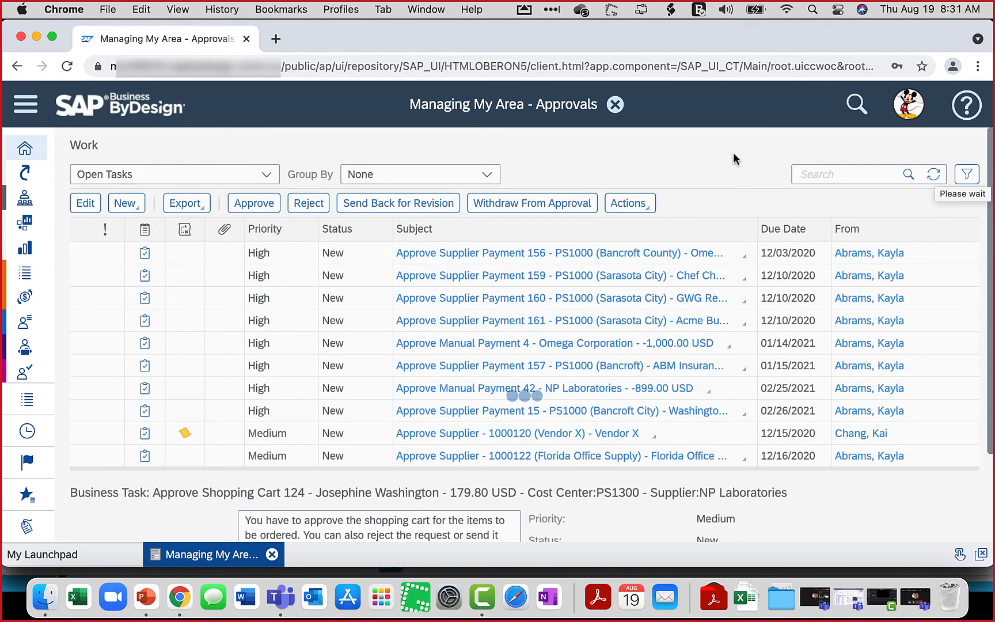
- Switch to the Purchase02 browser profile and display the open purchase requests
left_click(908, 110)
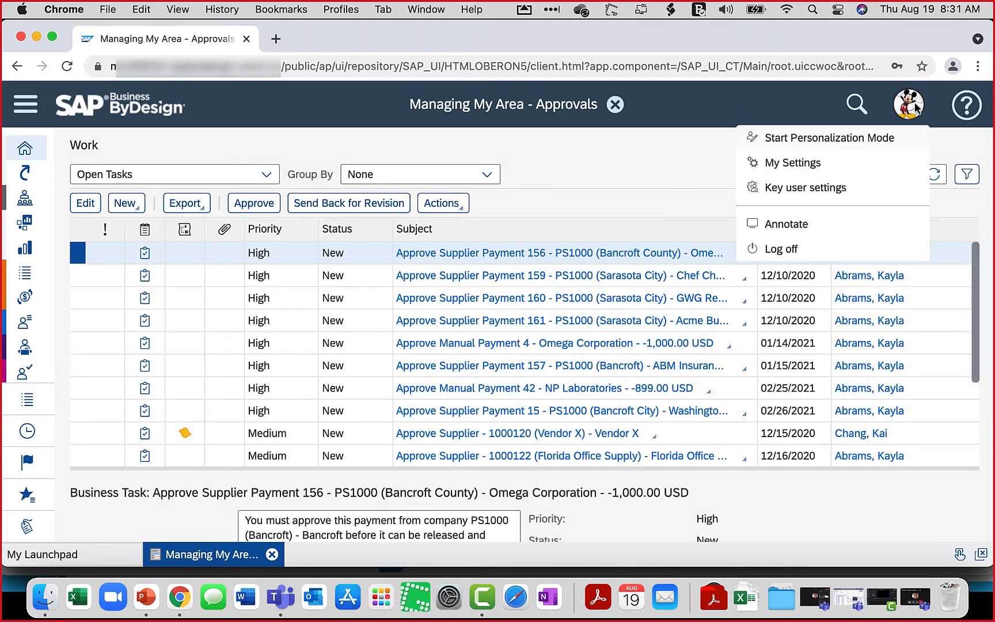
left_click(952, 67)
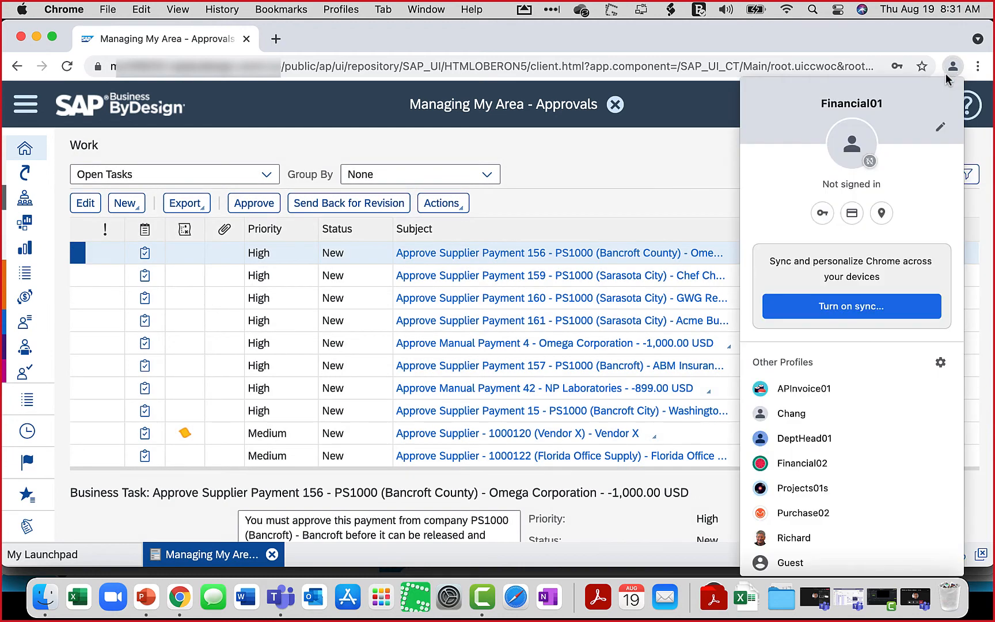
left_click(824, 513)
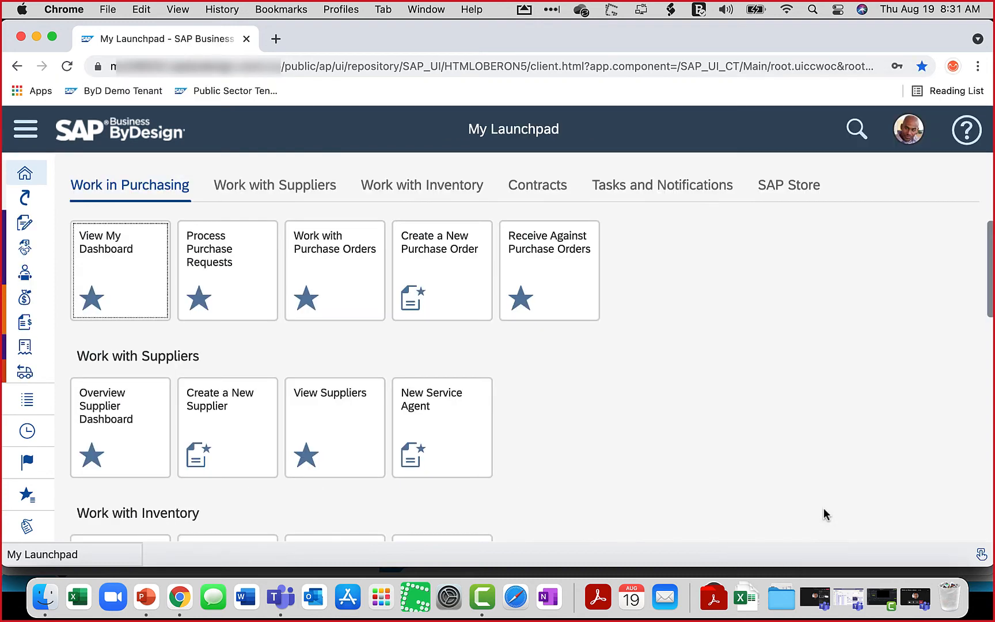
left_click(233, 277)
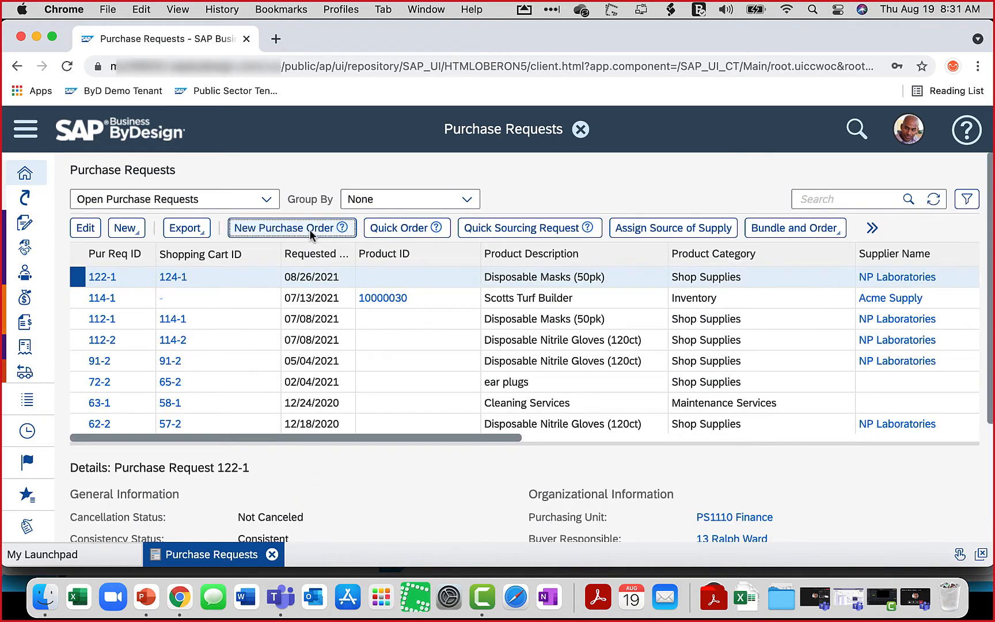
- Create a purchase order from the newest Disposable Masks (50pk) request, check its budget consistency in the full view and order it
left_click(309, 230)
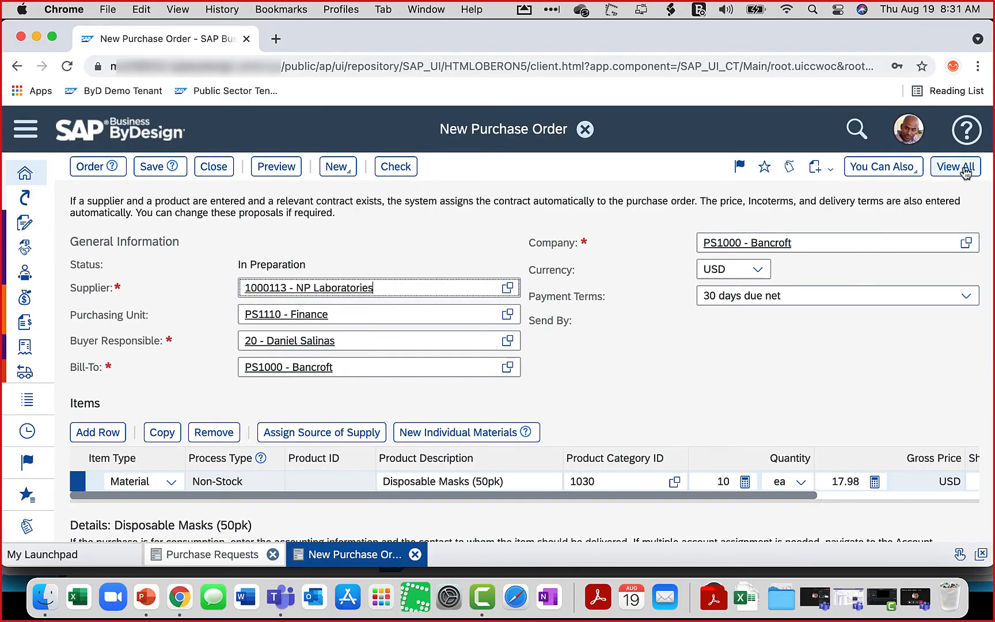
left_click(966, 171)
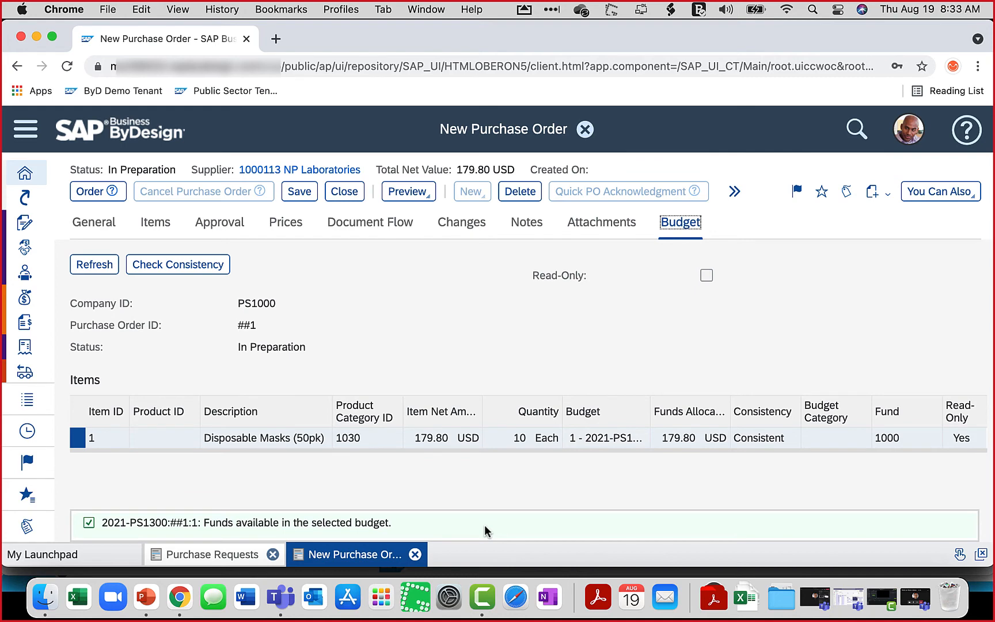
left_click(89, 192)
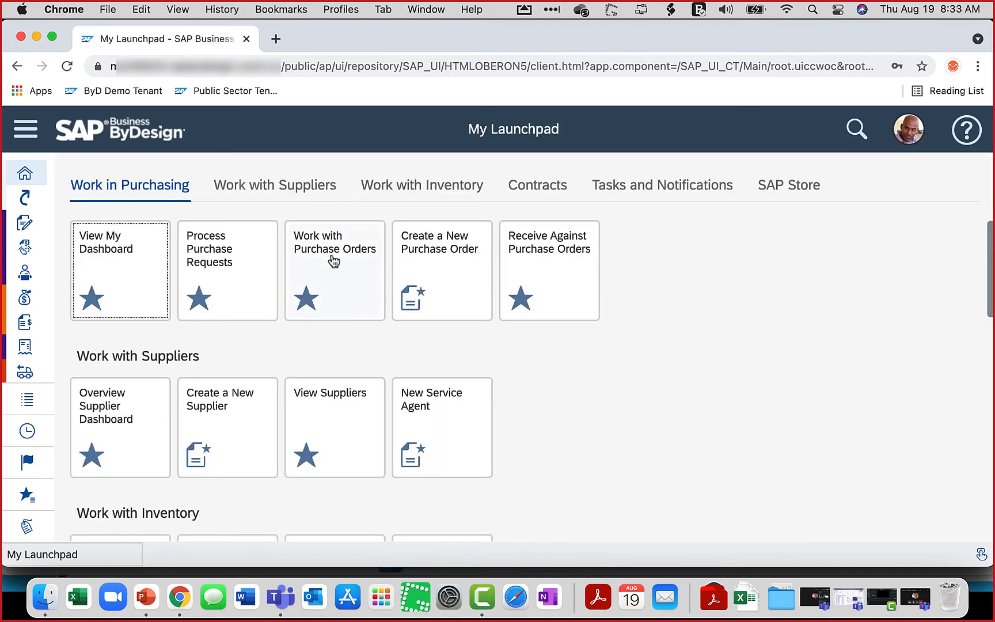
- Post a goods and services receipt for the 179.80 USD NP Laboratories purchase order with packing slip 1234
left_click(545, 295)
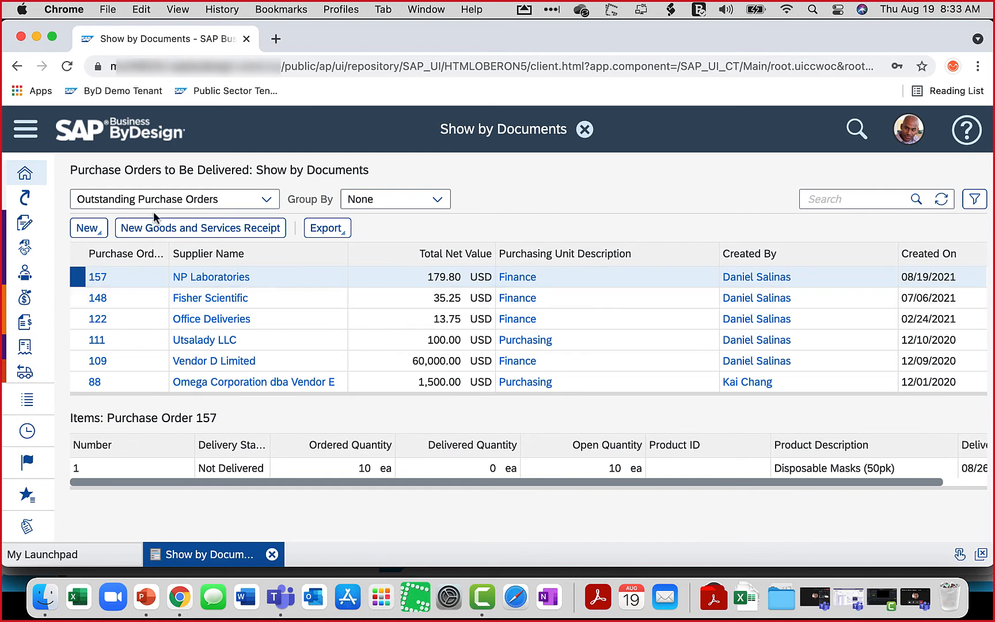
left_click(161, 228)
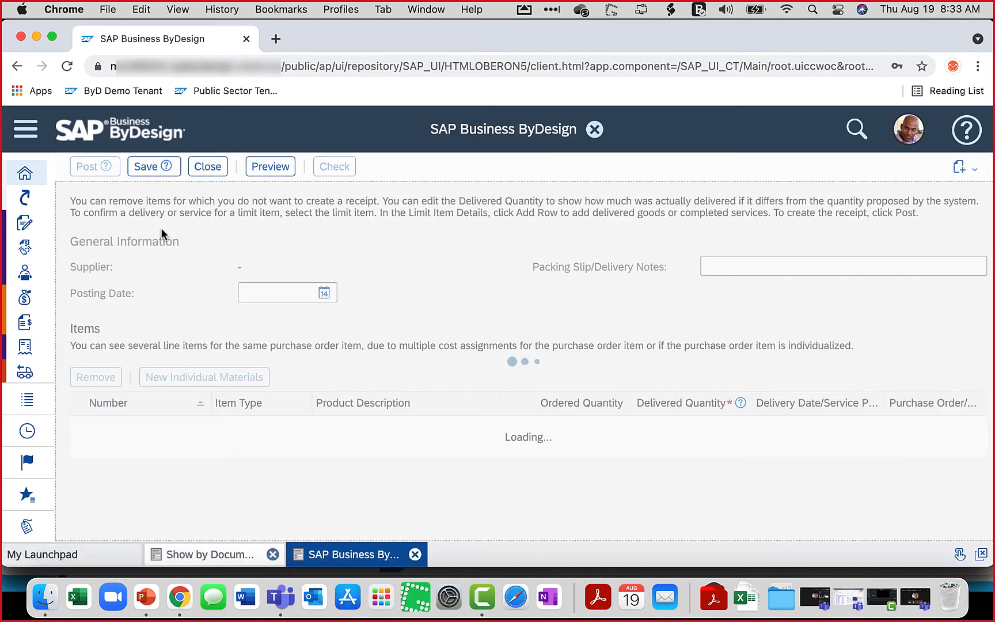
left_click(735, 267)
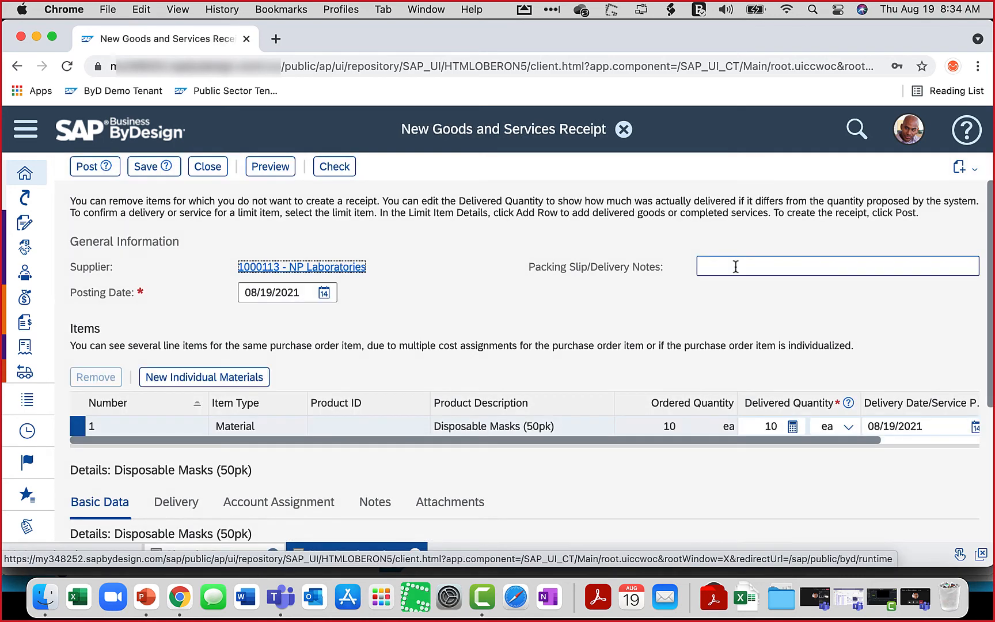
type("1234")
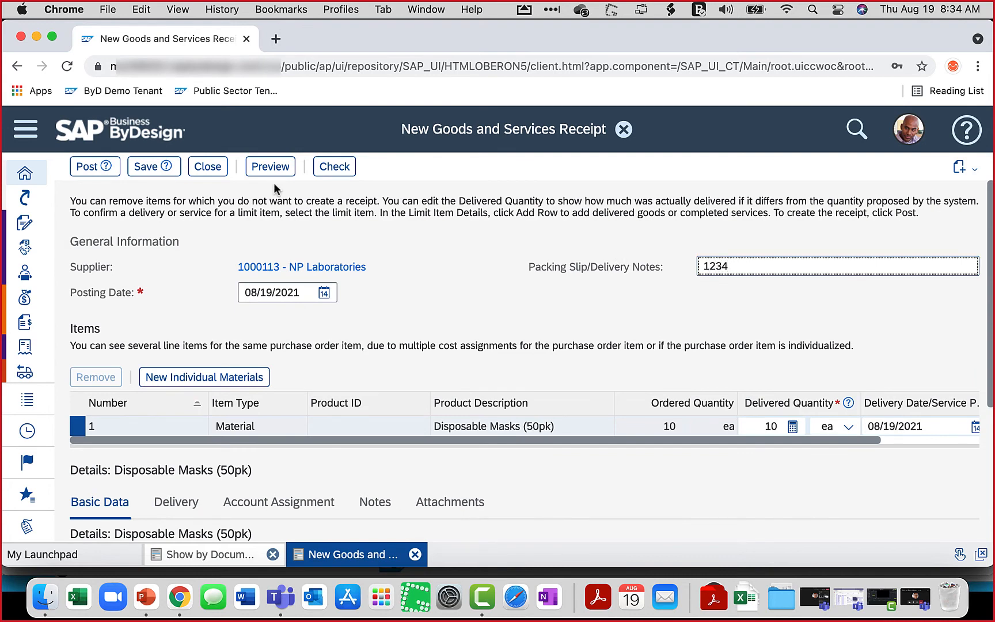
left_click(101, 168)
- Switch to the APInvoice01 browser profile and open AP invoice entry for invoices with a PO
left_click(953, 67)
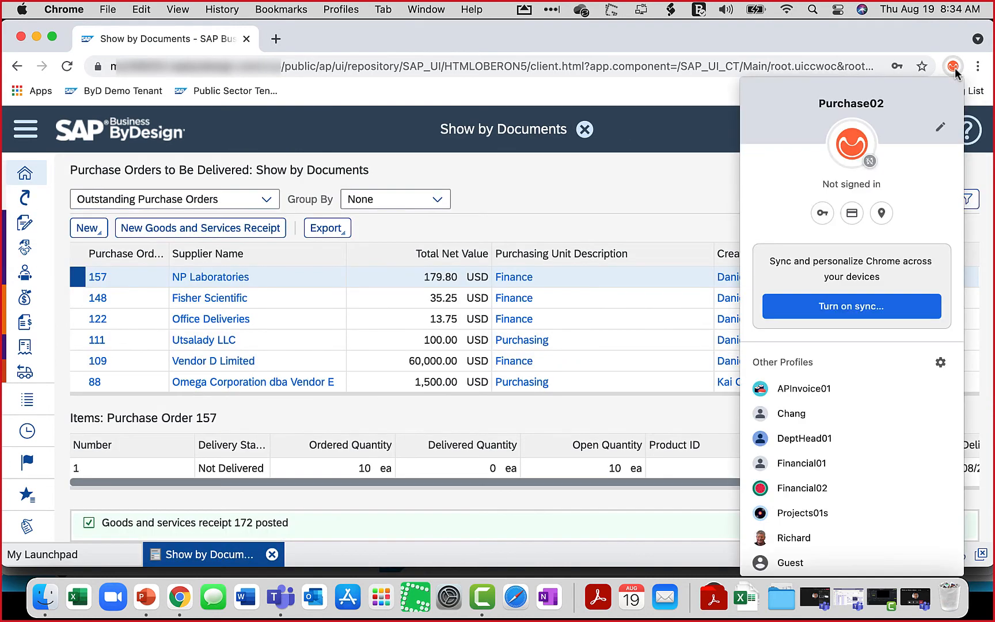
left_click(804, 389)
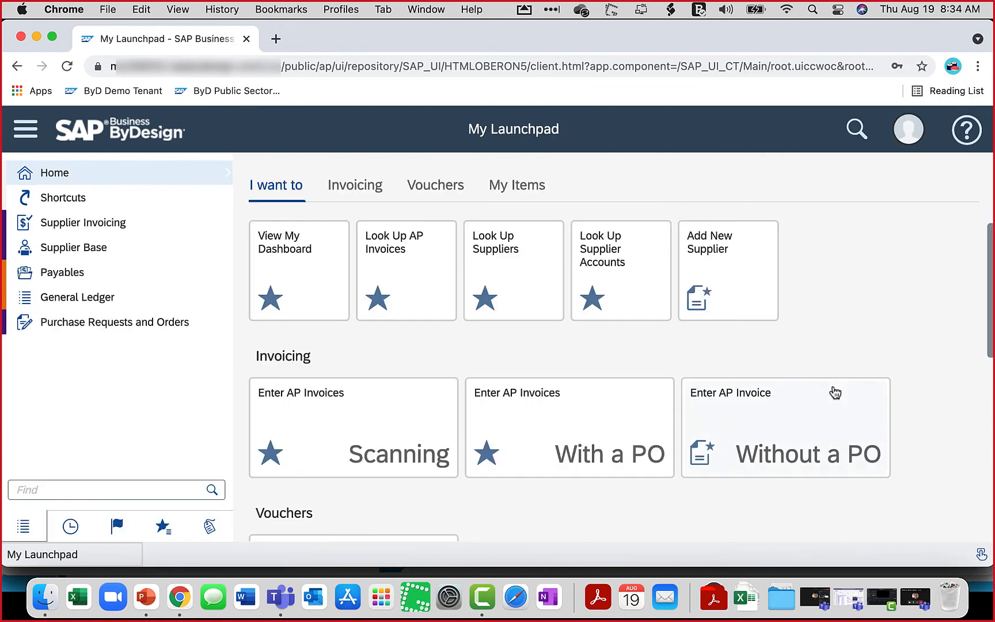
left_click(573, 410)
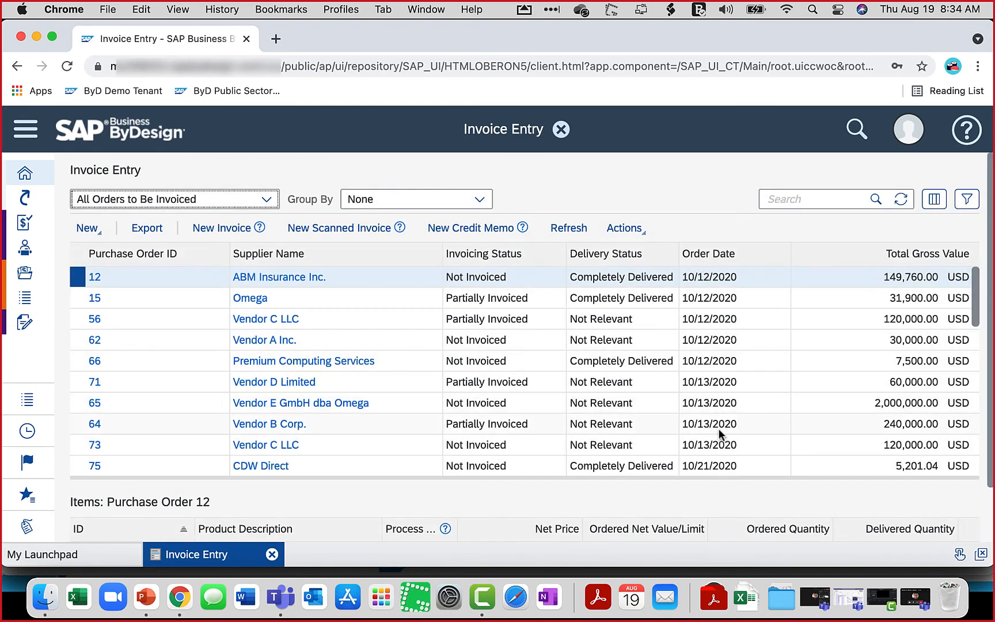
- Create an invoice from the 179.80 USD NP Laboratories purchase order with supplier invoice ID 12344 and invoice date 08/19/2021
scroll(802, 392, "down", 10)
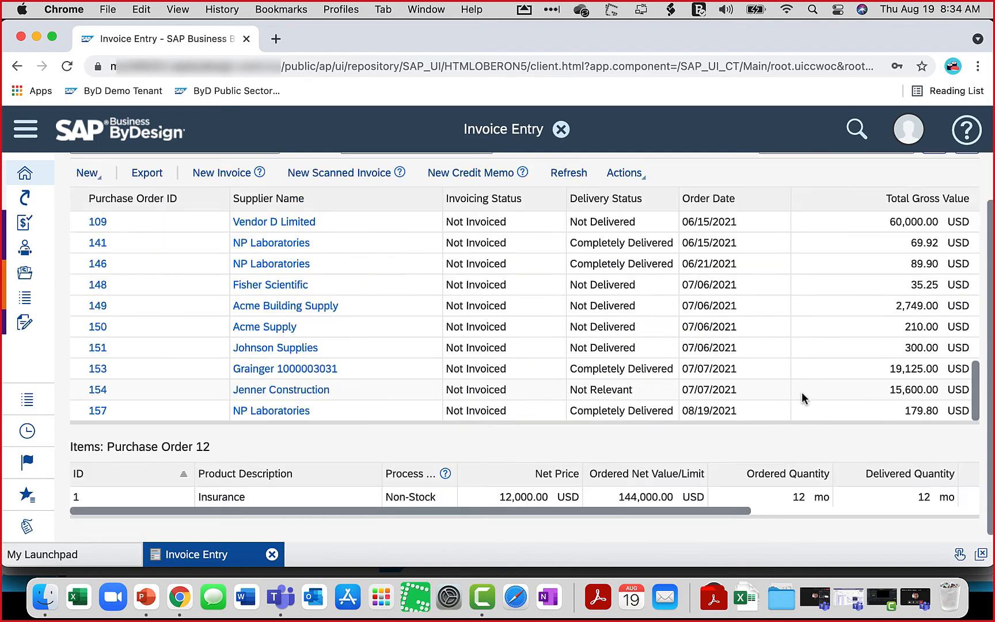
left_click(801, 416)
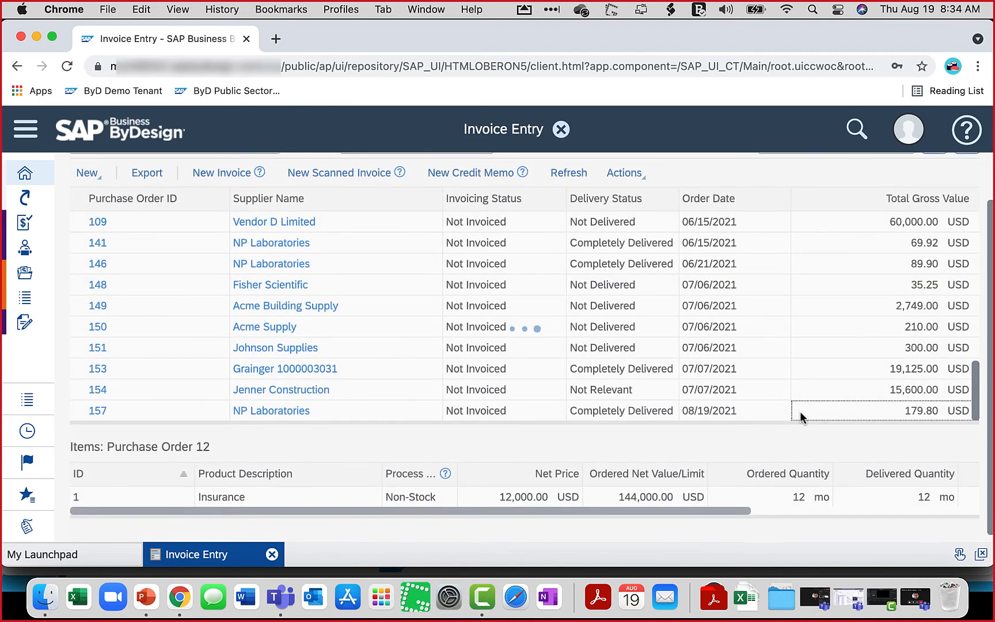
left_click(211, 174)
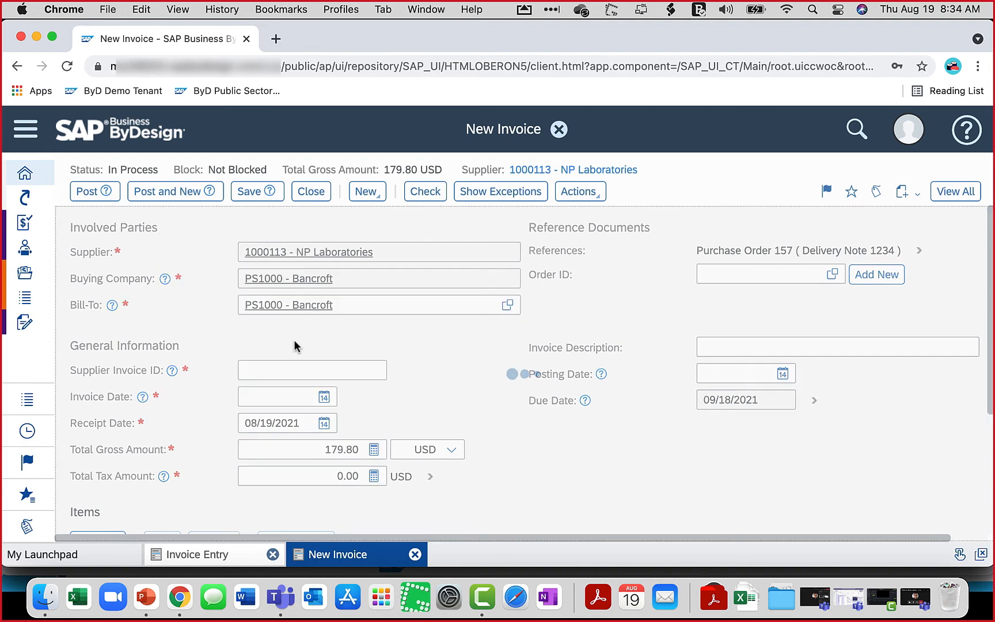
left_click(296, 367)
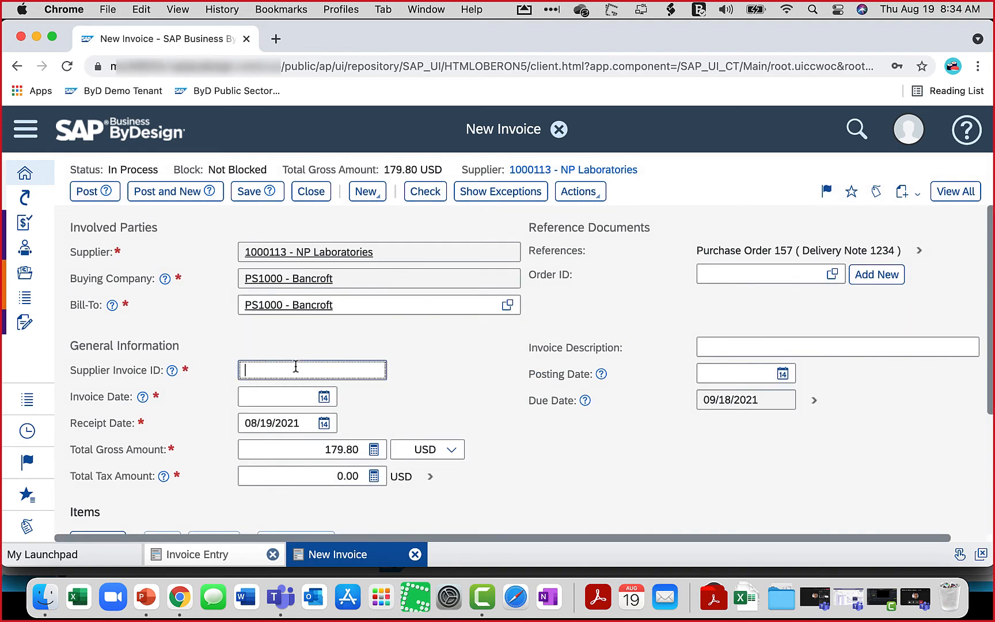
left_click(325, 397)
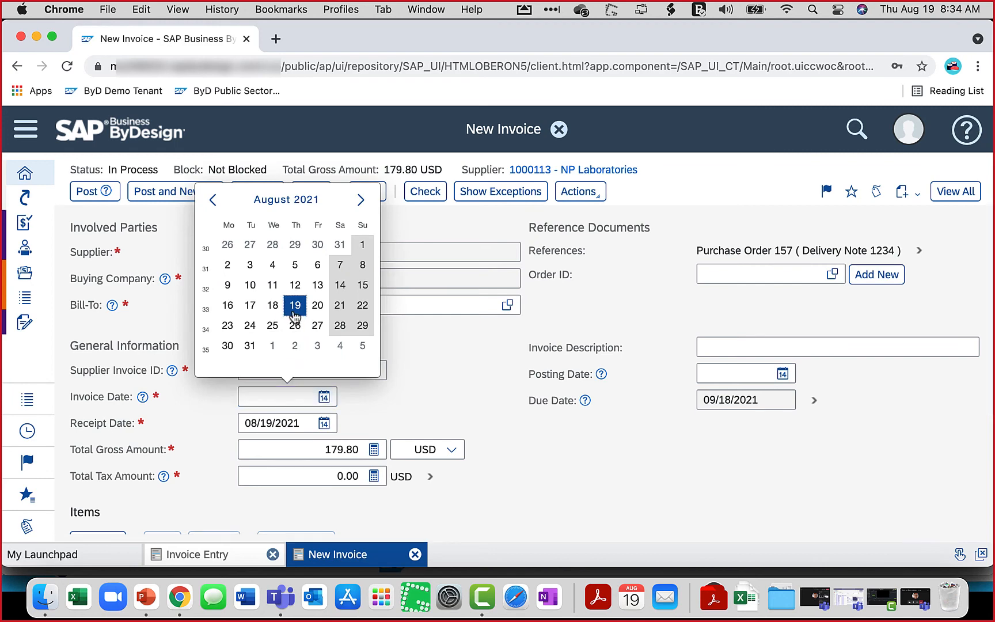
left_click(295, 304)
scroll(535, 395, "down", 2)
scroll(535, 395, "down", 3)
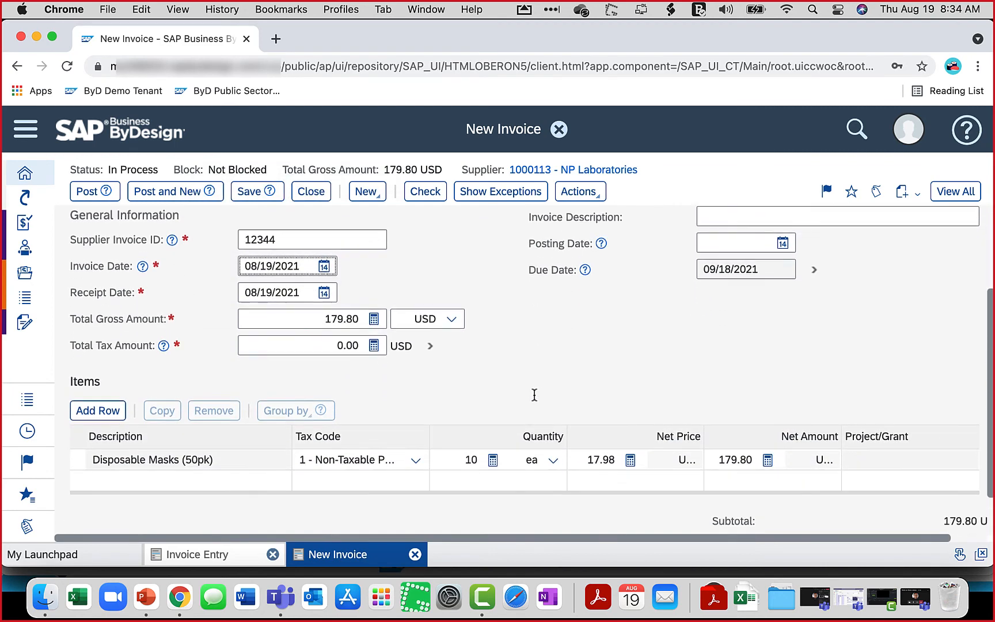
- Check the new invoice's budget allocation and consistency in the full view and post the invoice
left_click(963, 196)
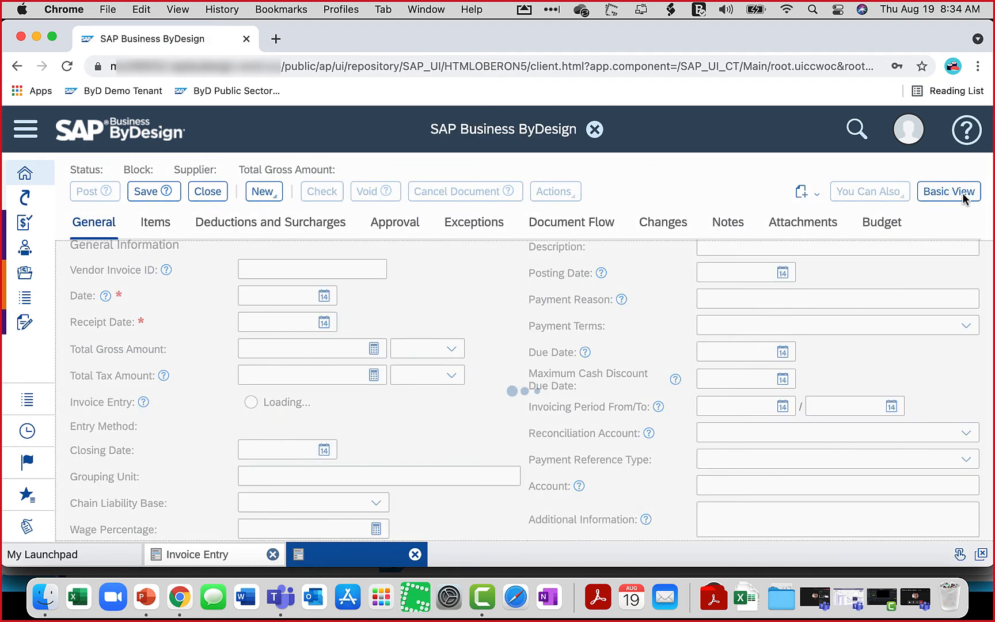
left_click(897, 227)
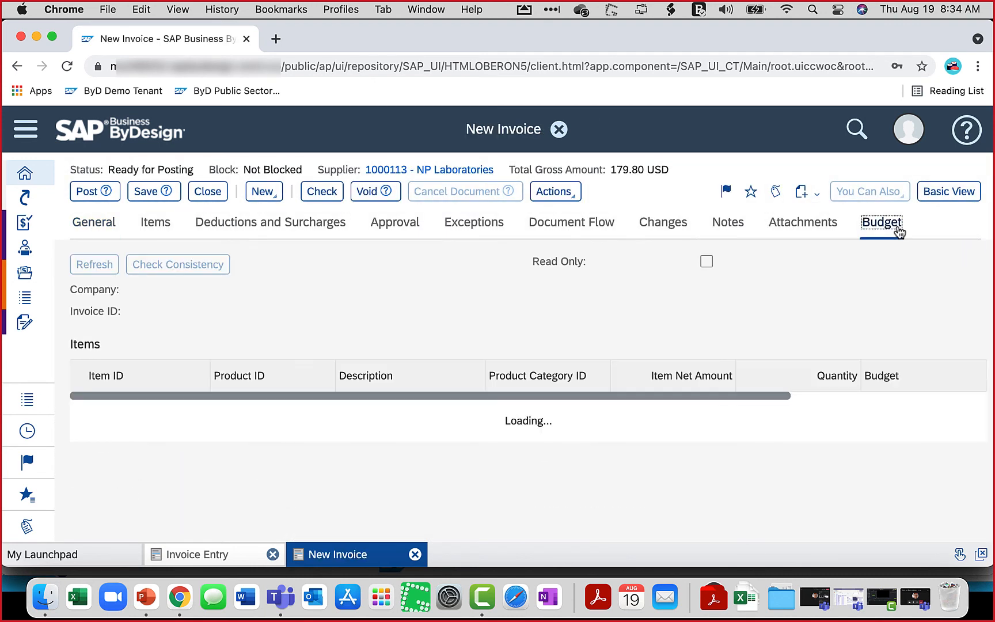
scroll(915, 422, "right", 5)
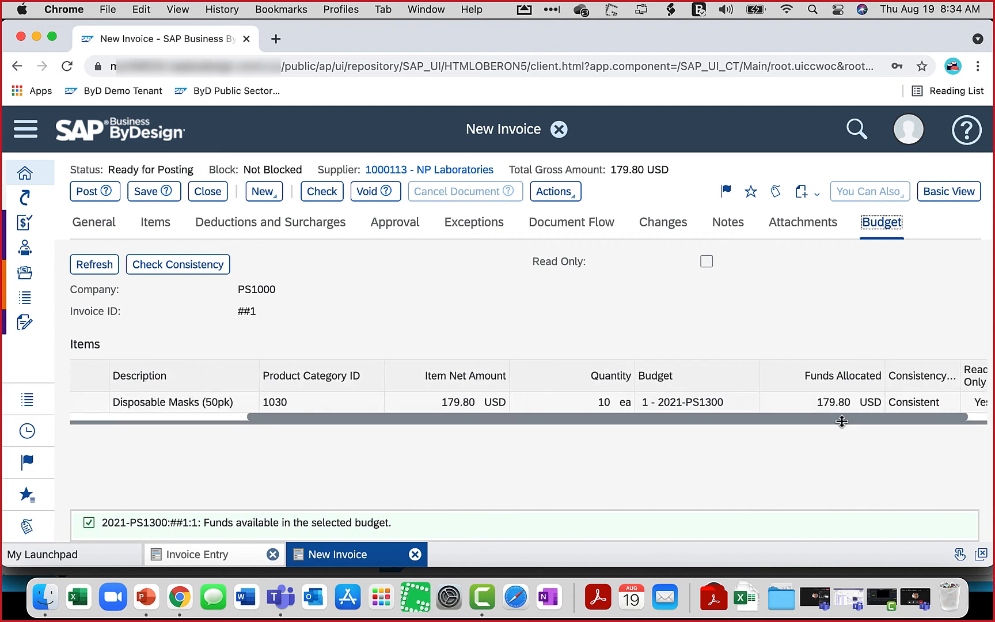
left_click_drag(844, 420, 703, 432)
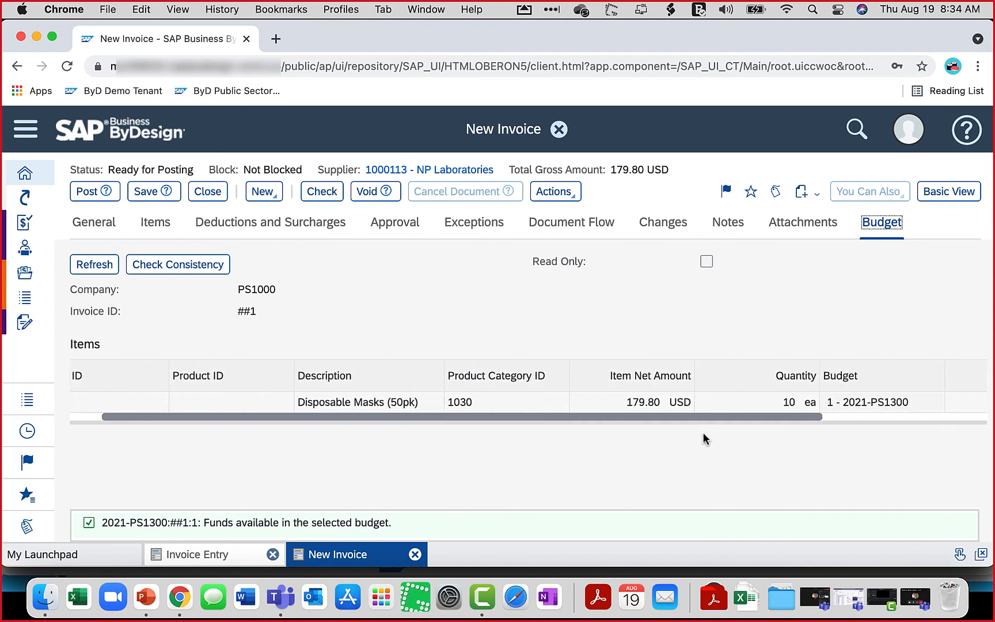
left_click(92, 198)
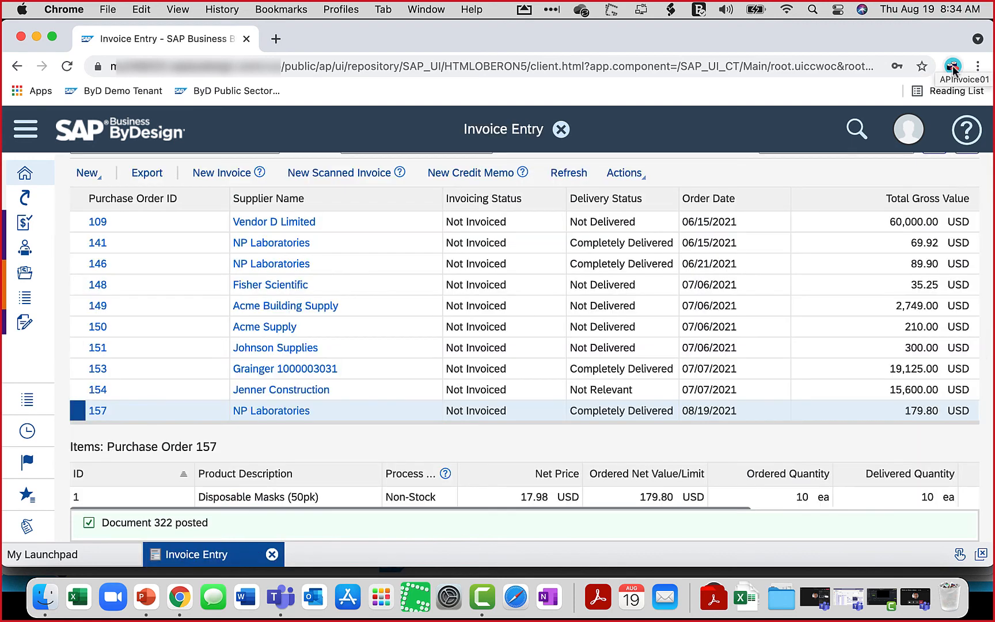
- Switch to the DeptHead01 browser profile, close the shopping cart confirmation and display the list of approved budgets
left_click(953, 67)
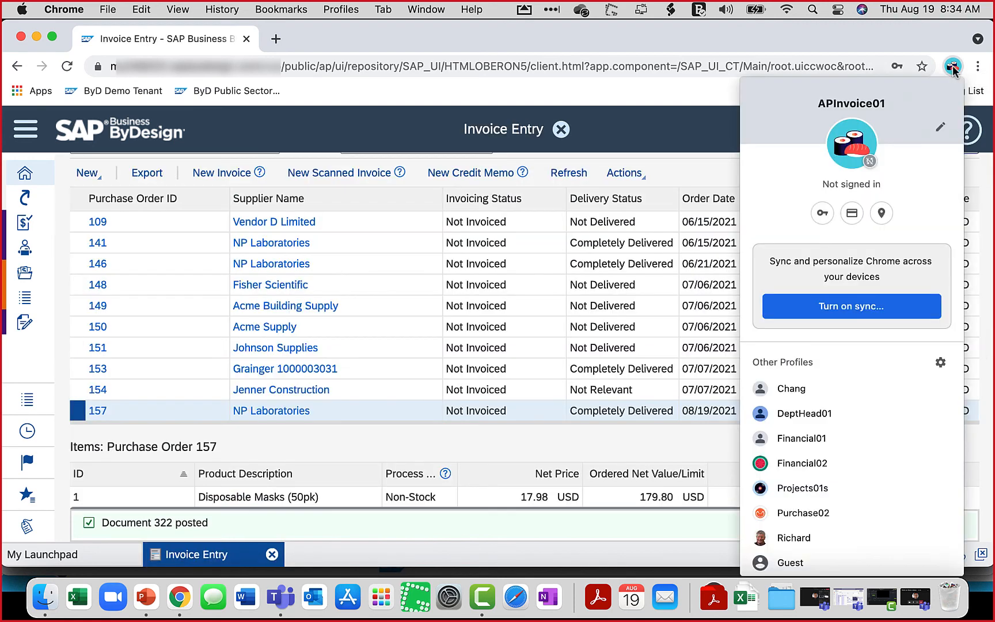
left_click(848, 411)
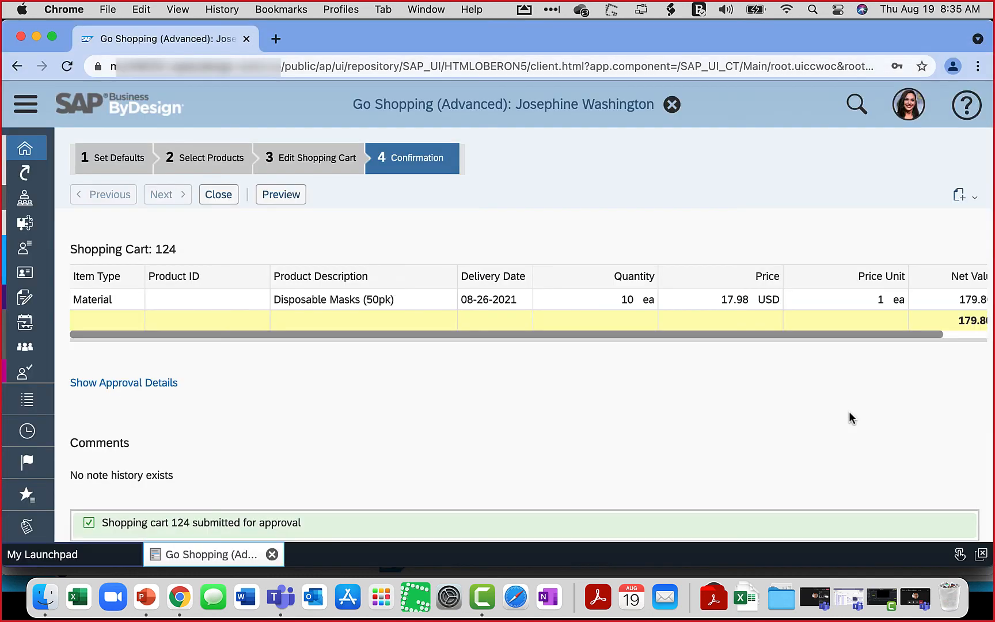
left_click(220, 198)
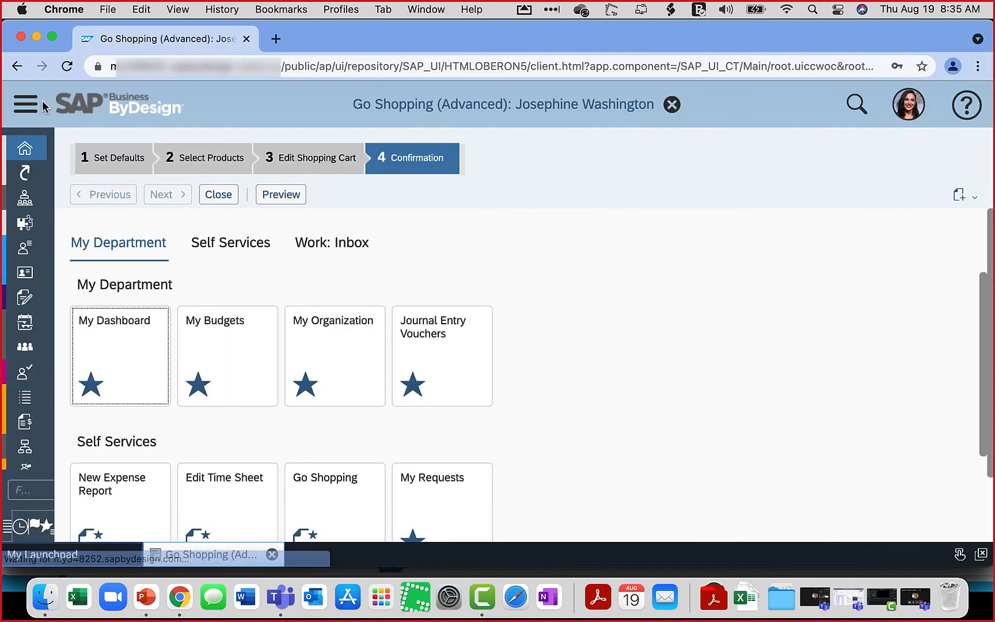
left_click(26, 104)
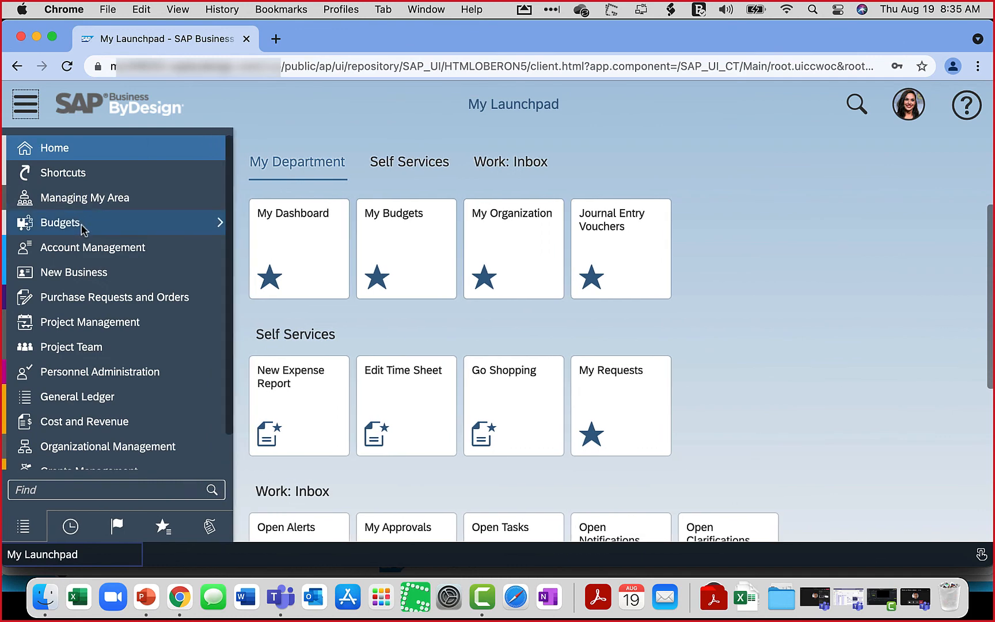
mouse_move(82, 229)
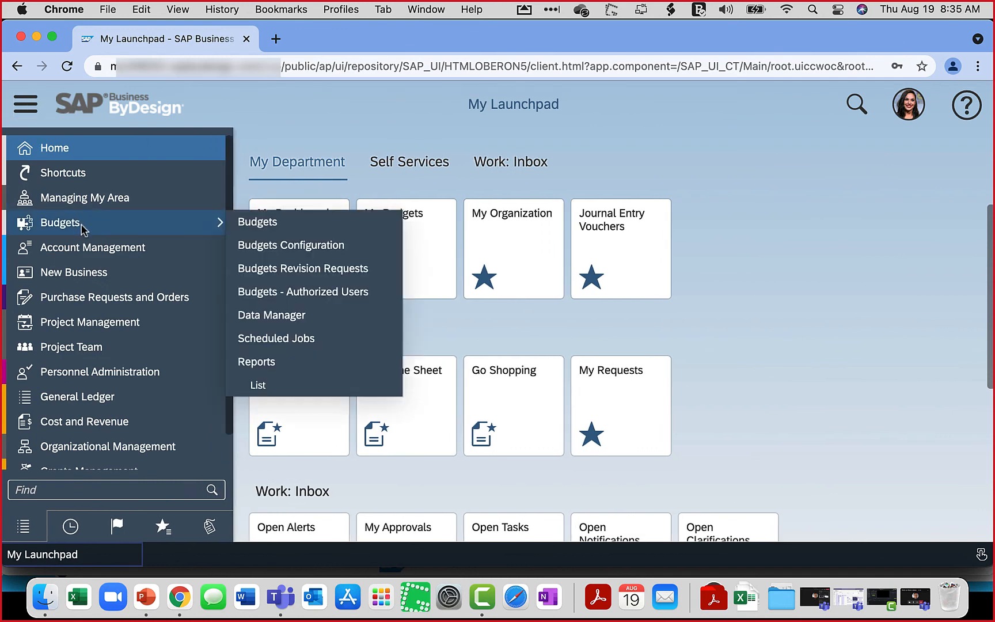
left_click(290, 230)
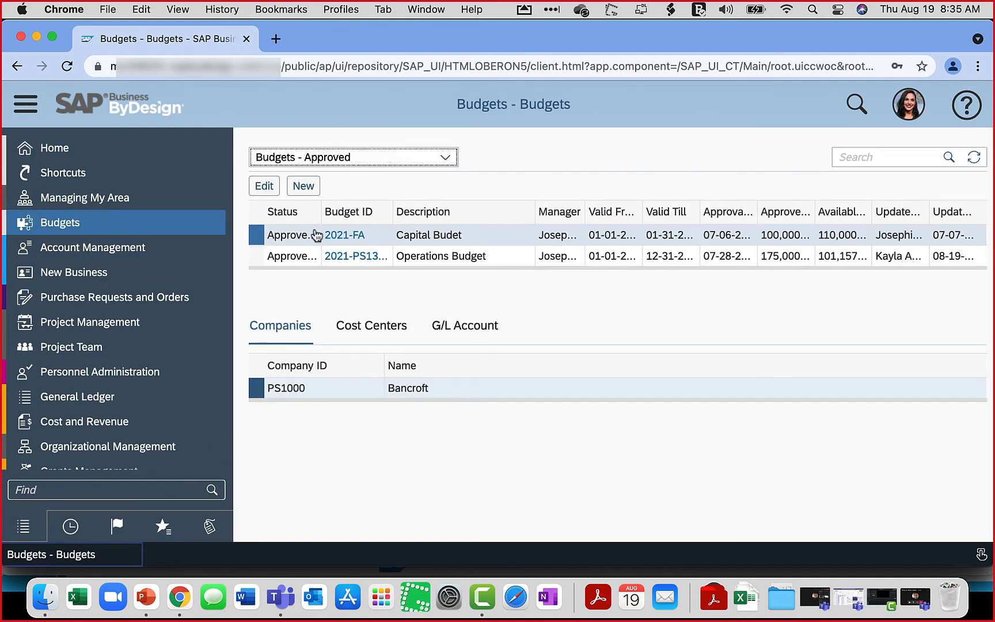
- Open the Operations Budget for editing and examine its supplier invoice transactions for the 179.80 USD Disposable Masks (50pk) item
left_click(509, 263)
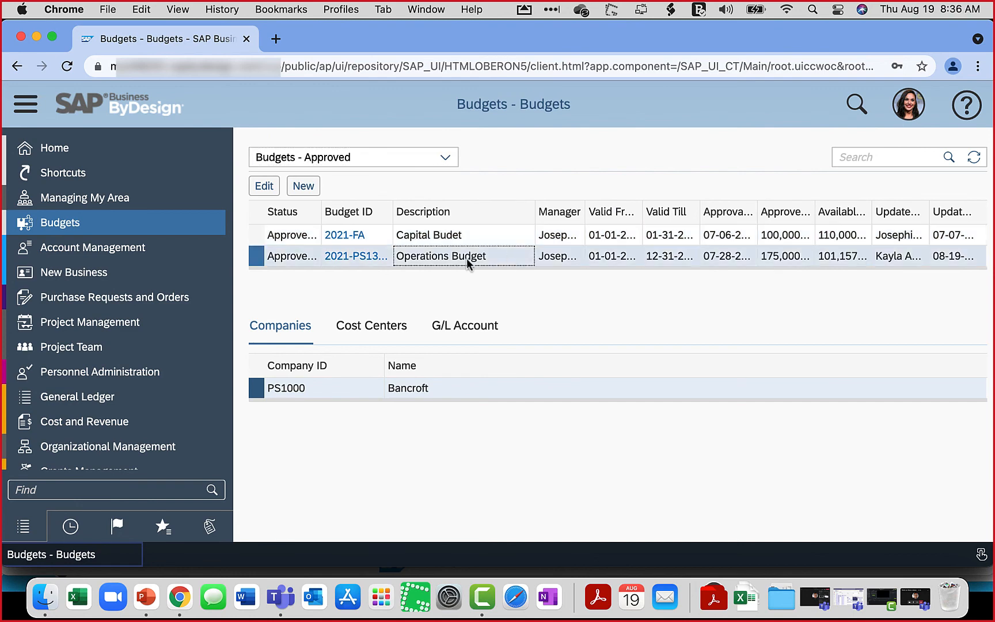
left_click(266, 185)
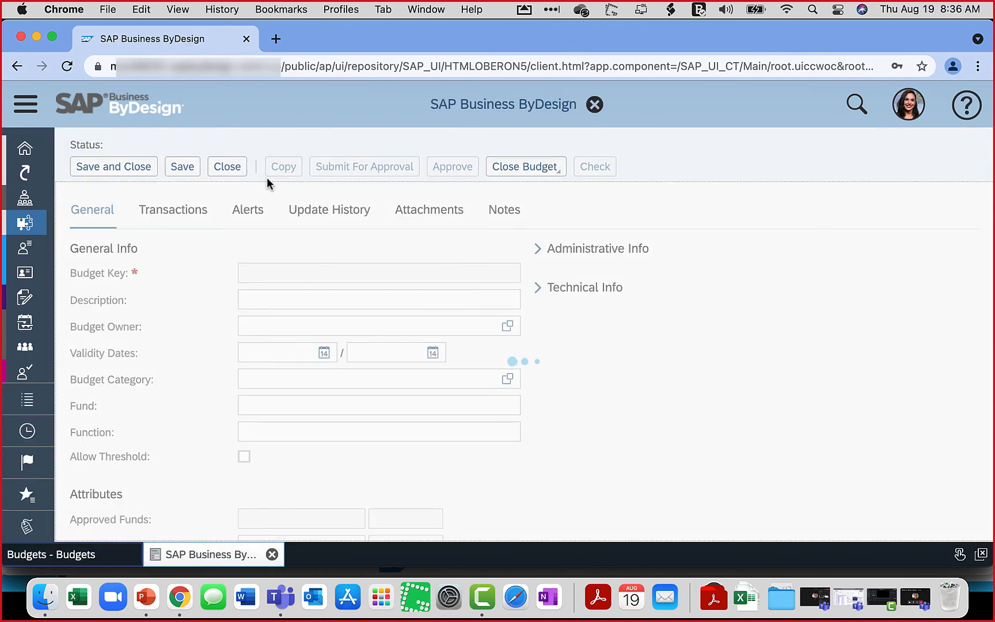
left_click(192, 218)
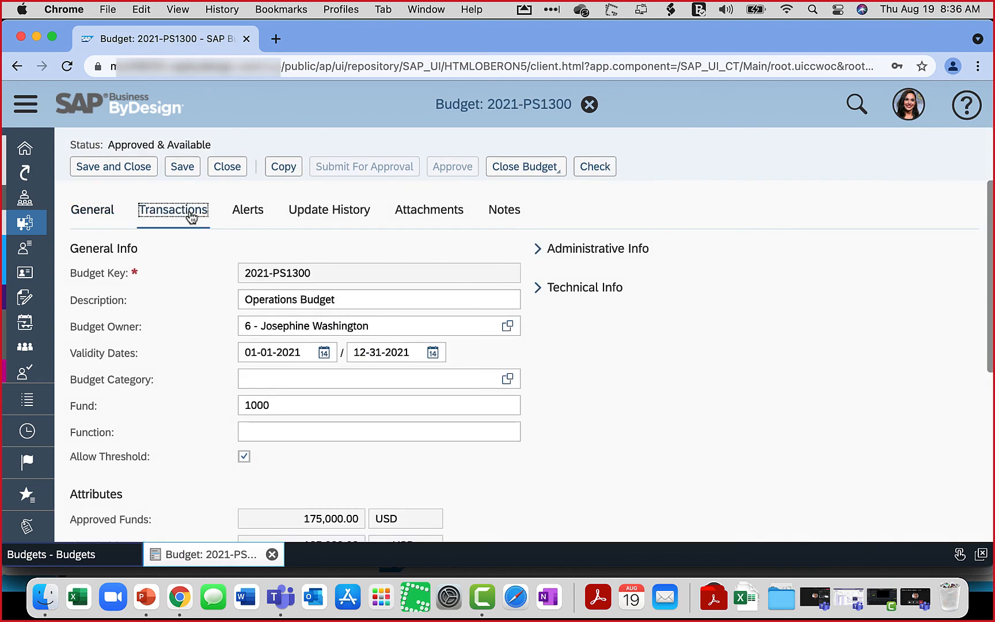
left_click(343, 255)
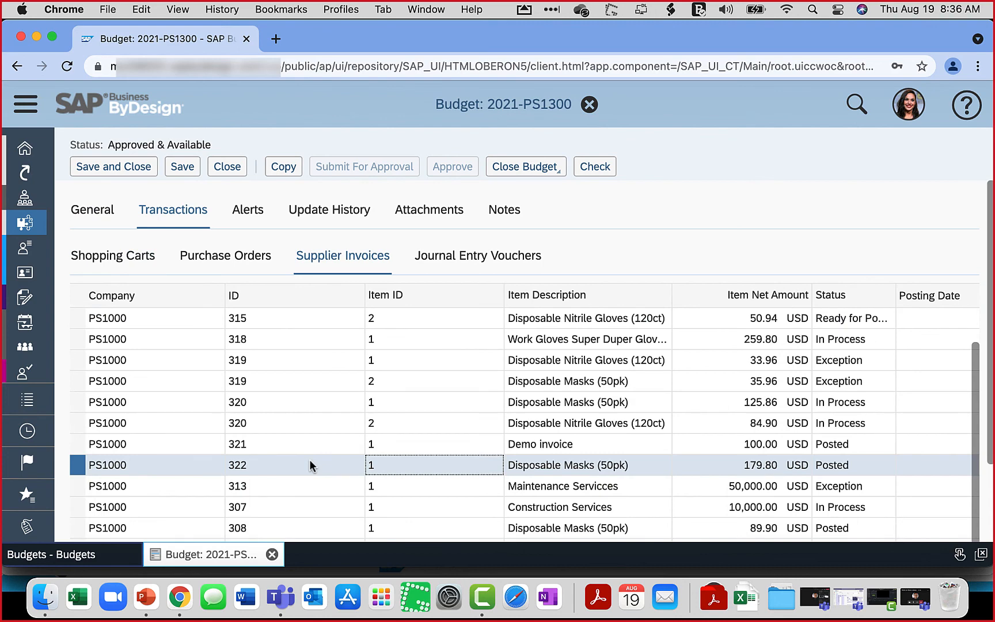